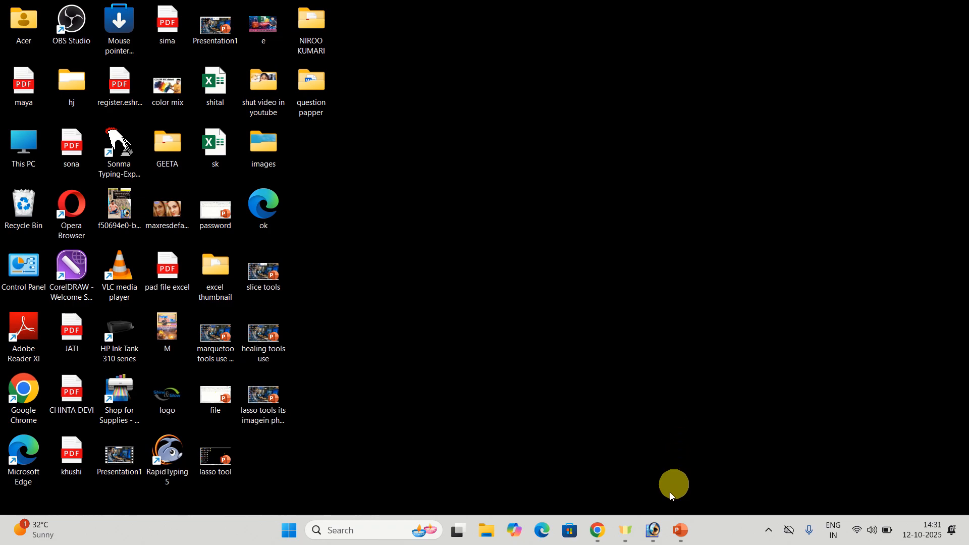
# - Switch to Adobe Photoshop and close the forest picture and images.jpg without saving, keeping the blank Untitled-1 document open
pyautogui.click(655, 533)
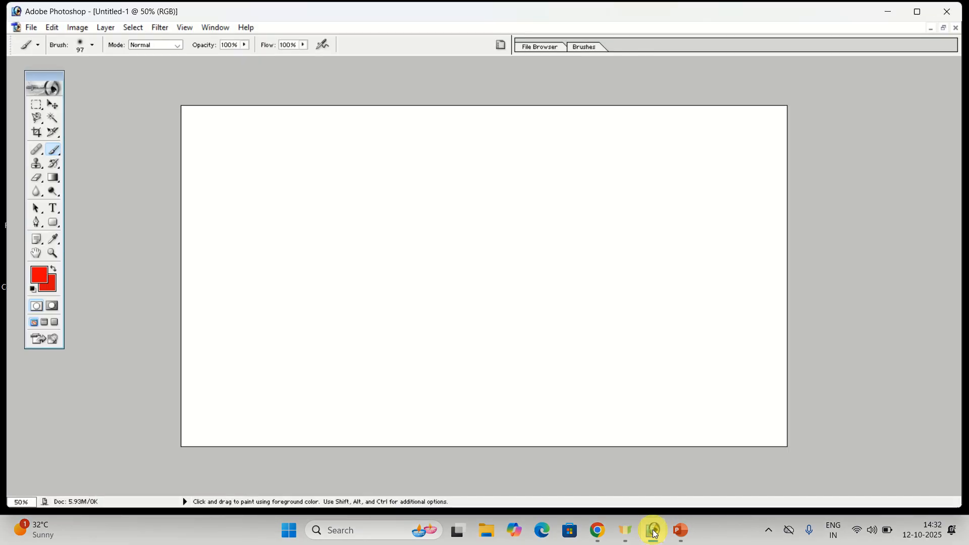
pyautogui.click(945, 28)
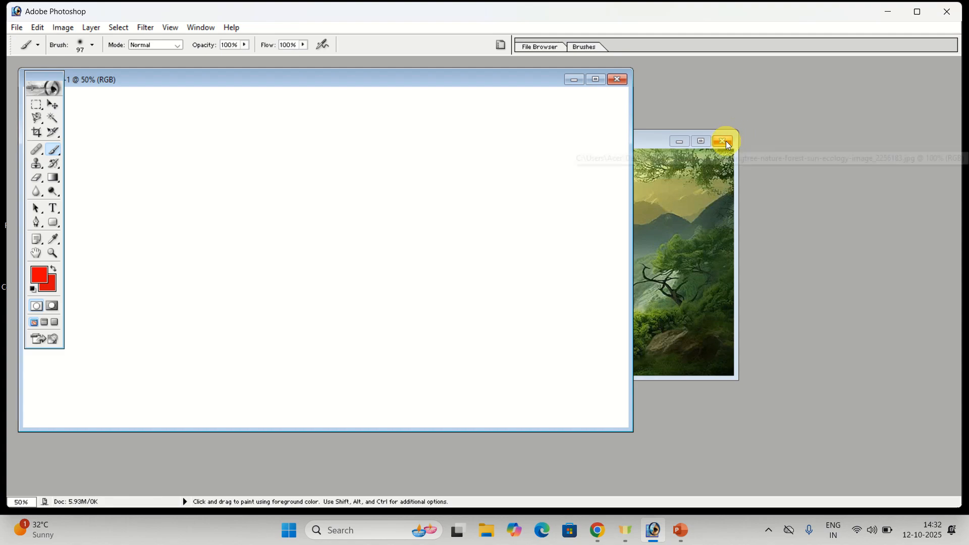
pyautogui.click(726, 141)
pyautogui.click(486, 206)
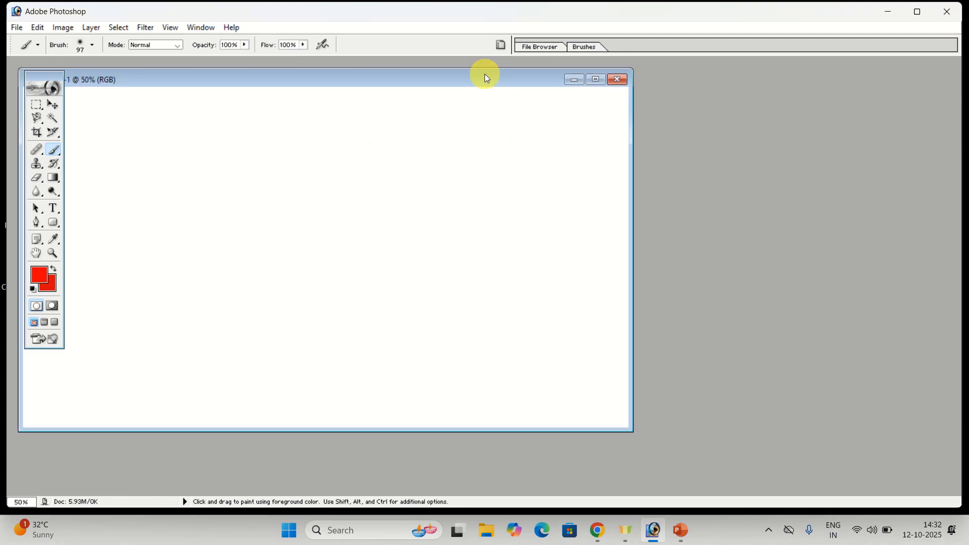
pyautogui.moveTo(483, 80); pyautogui.dragTo(626, 108)
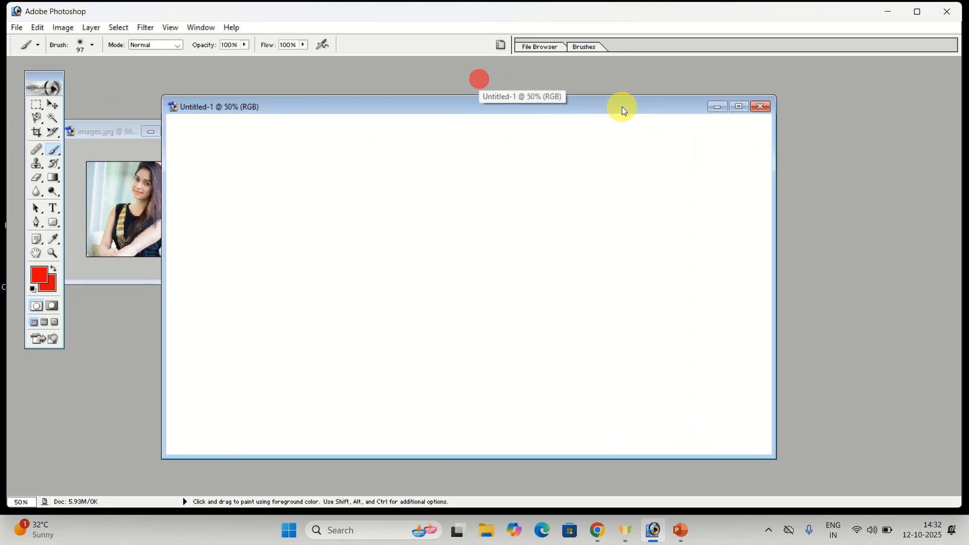
pyautogui.click(126, 133)
pyautogui.click(195, 132)
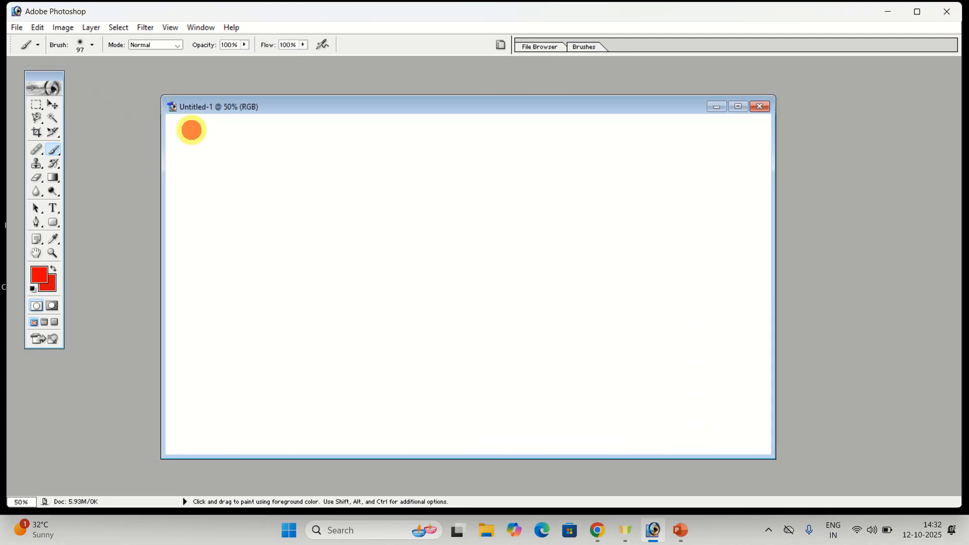
# - Show the Brush tool's group, switch to the Move tool and return to the Brush tool
pyautogui.click(54, 151)
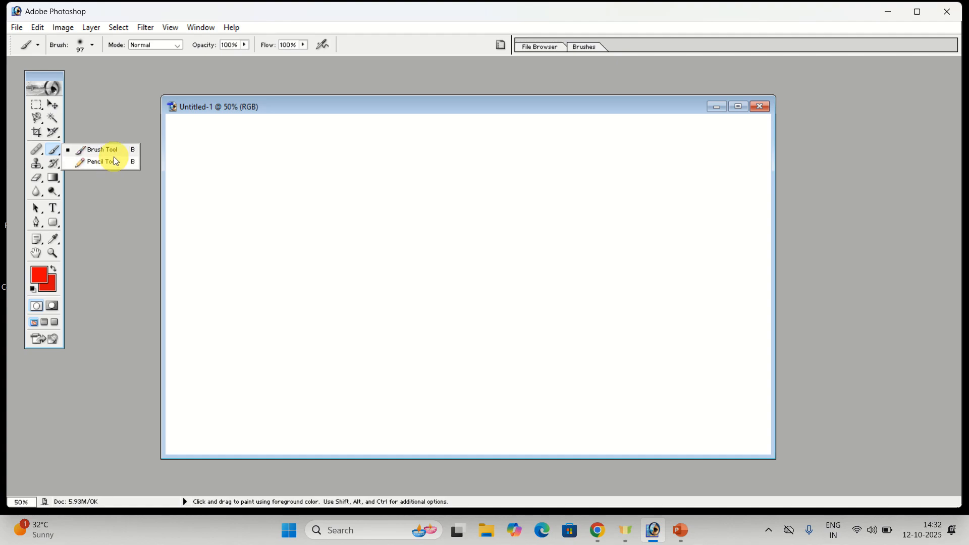
pyautogui.click(53, 105)
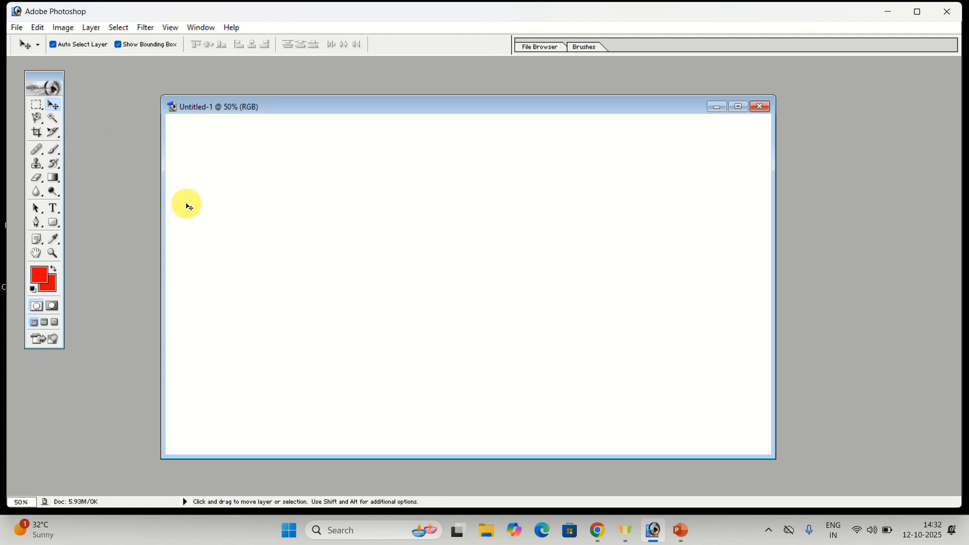
pyautogui.press('b')
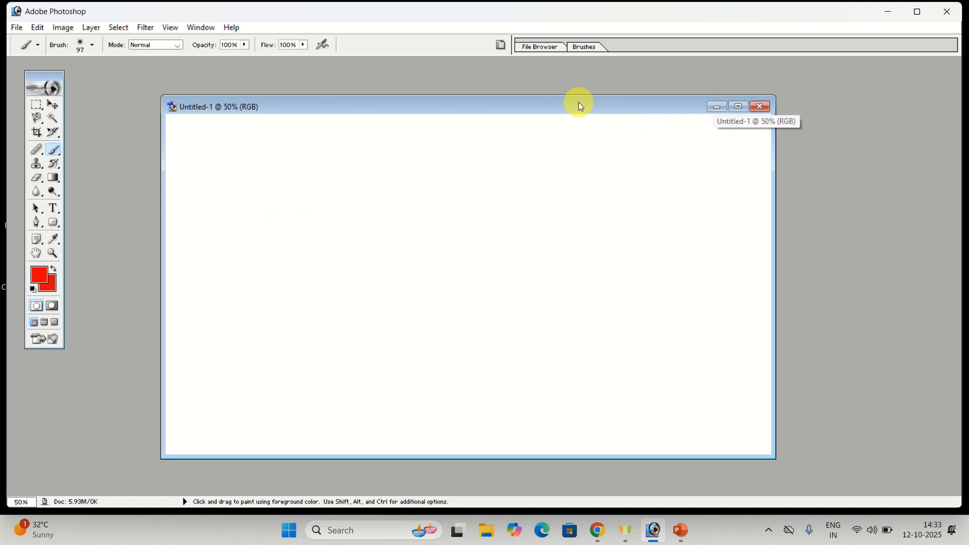
# - Close the blank Untitled-1 document without saving it
pyautogui.click(761, 106)
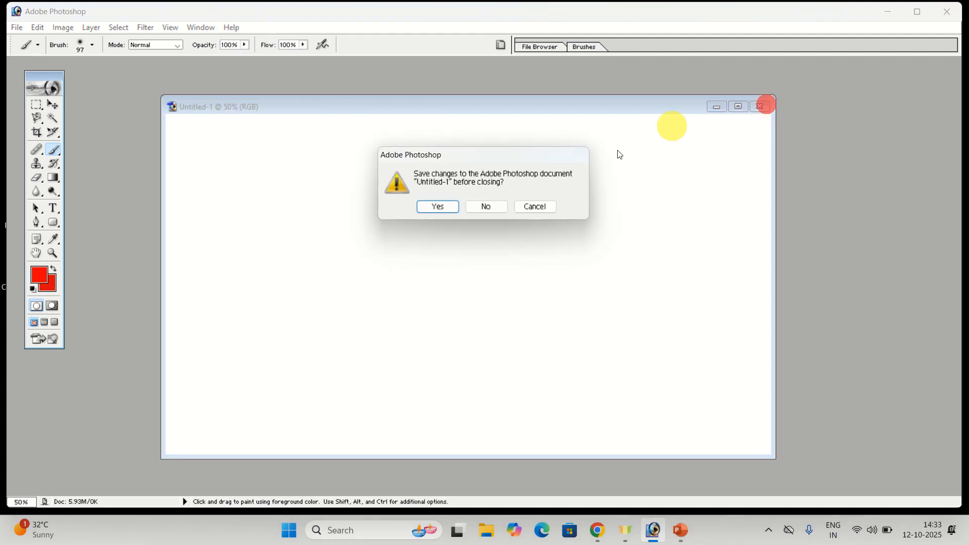
pyautogui.click(479, 208)
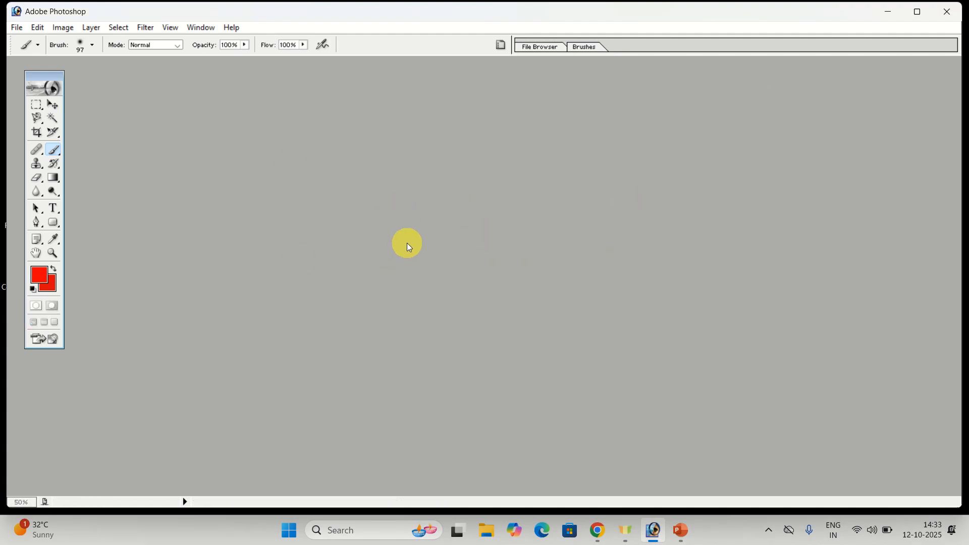
# - Try to open the close-up portrait of the village girl from the "shut video in youtube" folder
pyautogui.doubleClick(454, 228)
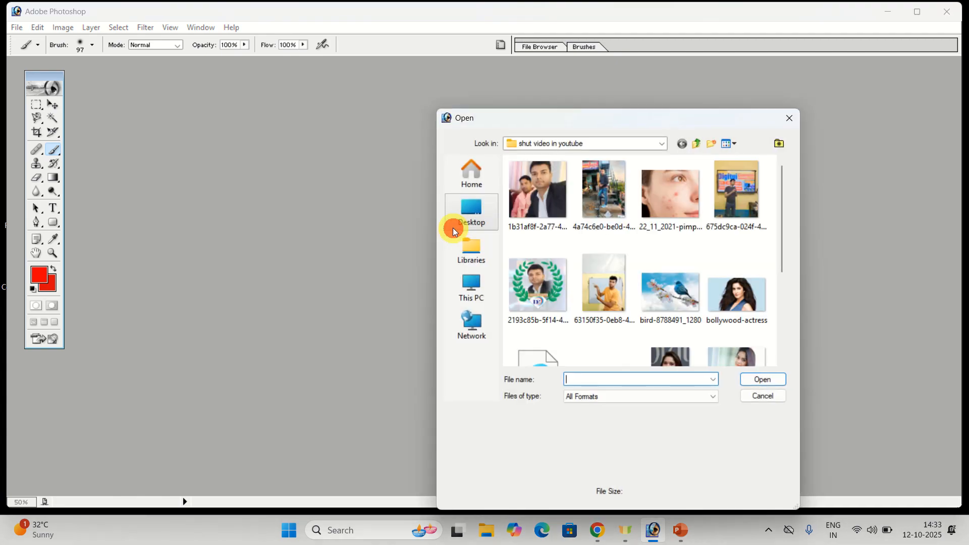
pyautogui.moveTo(783, 221); pyautogui.dragTo(784, 295)
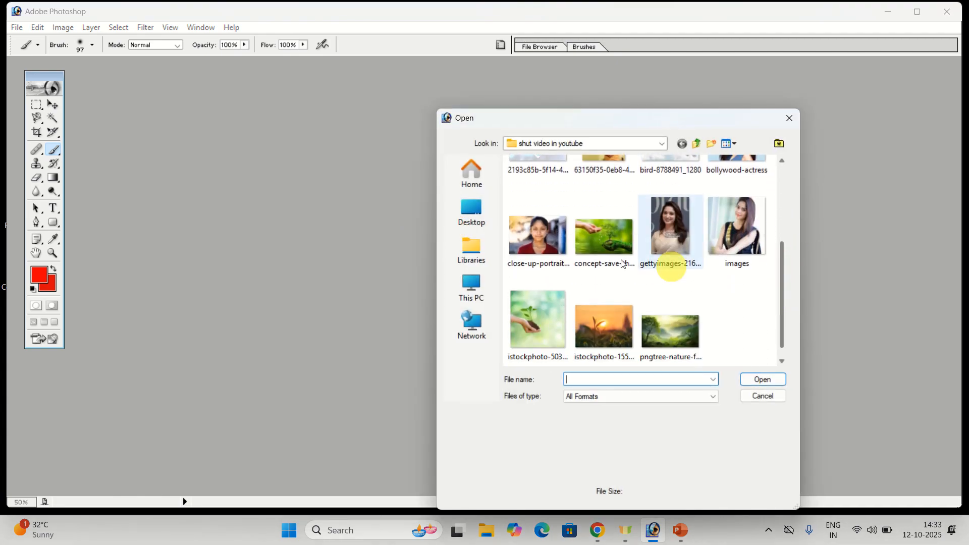
pyautogui.click(541, 238)
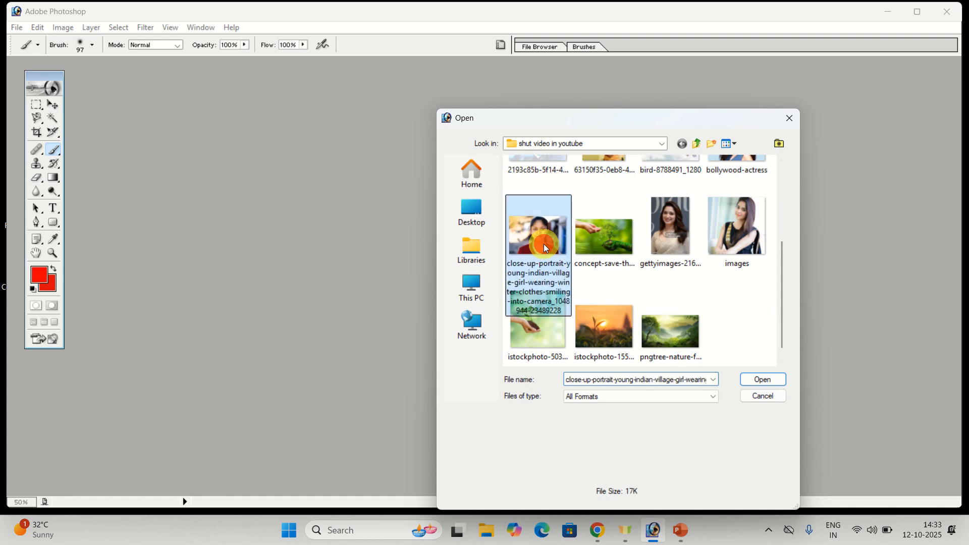
pyautogui.click(756, 381)
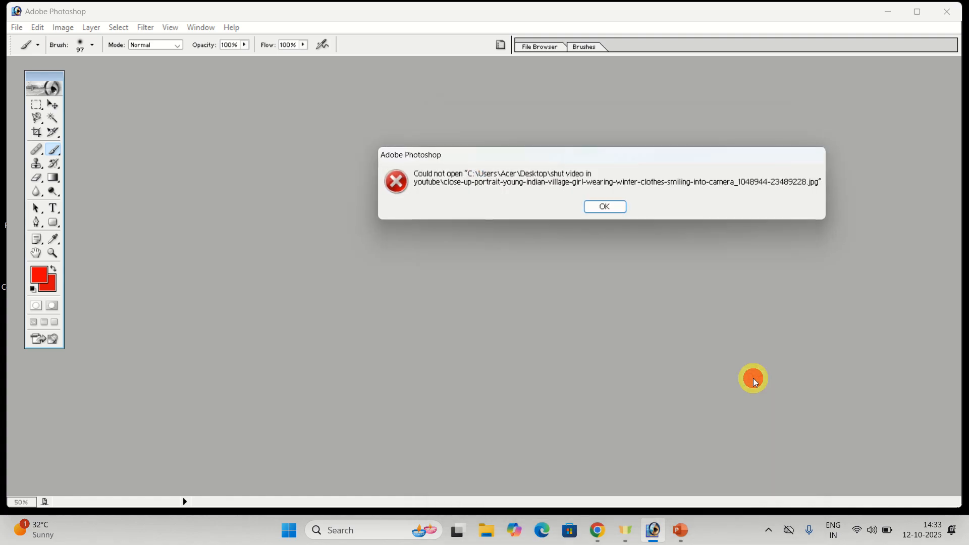
pyautogui.click(609, 207)
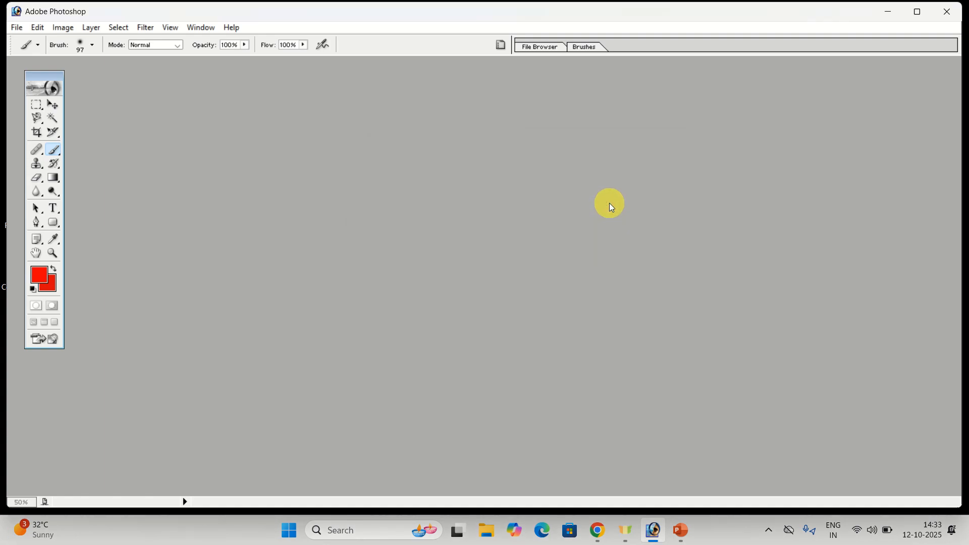
pyautogui.doubleClick(504, 181)
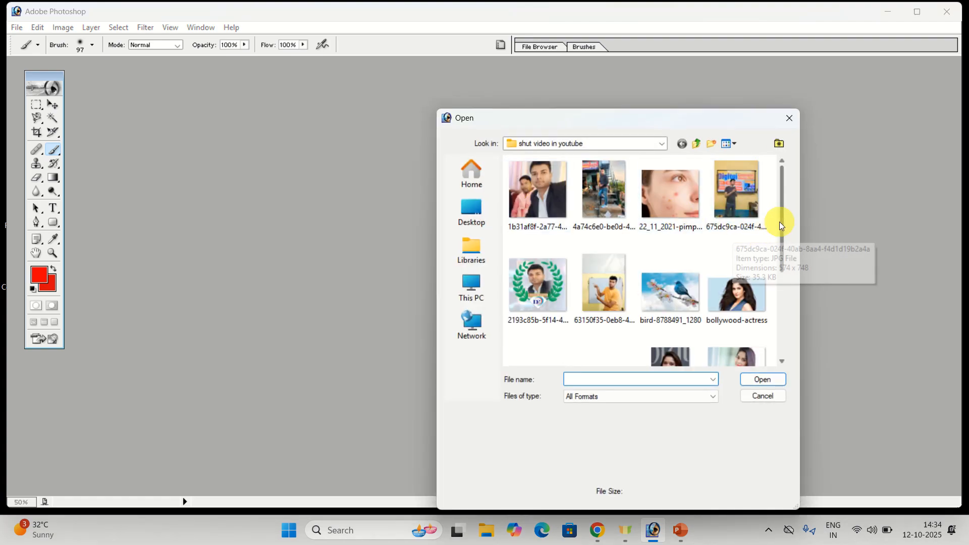
pyautogui.moveTo(783, 223); pyautogui.dragTo(769, 322)
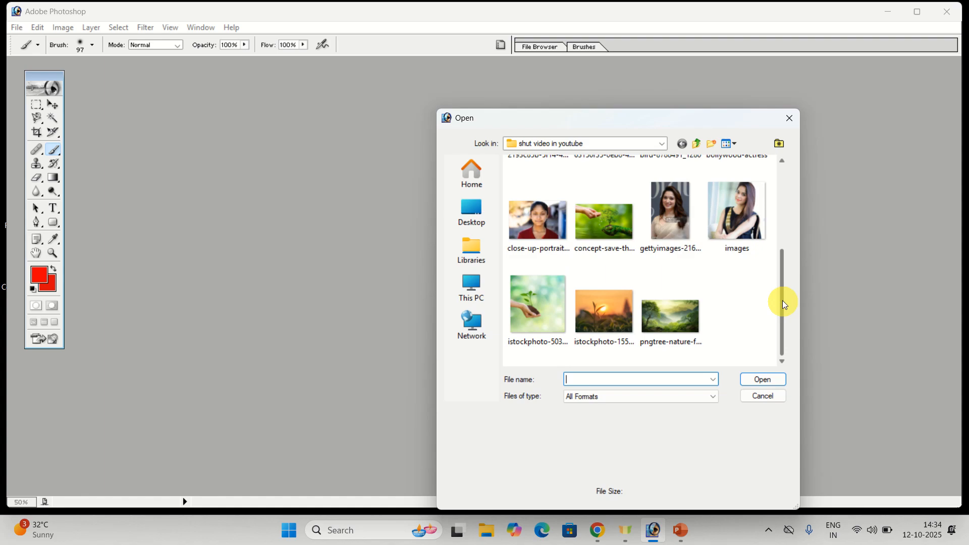
pyautogui.click(673, 210)
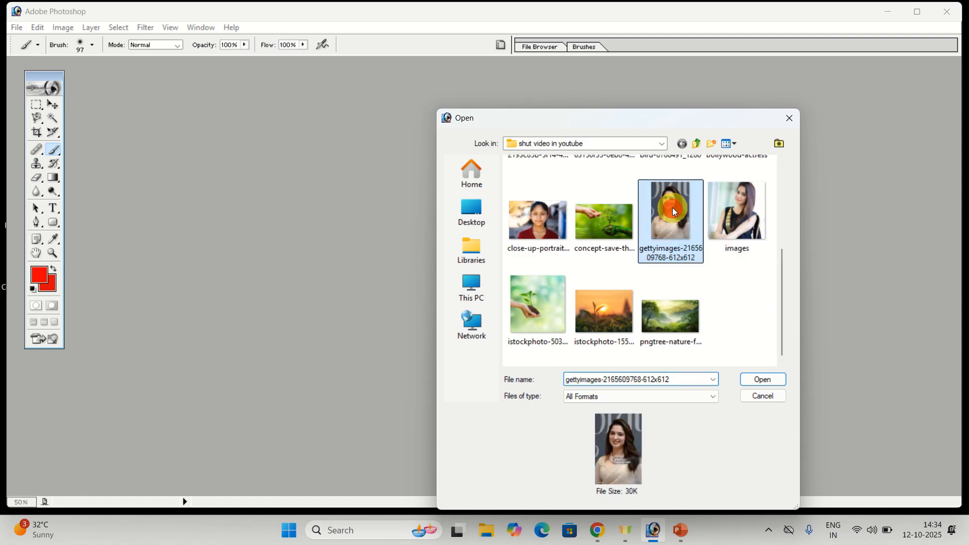
pyautogui.click(771, 379)
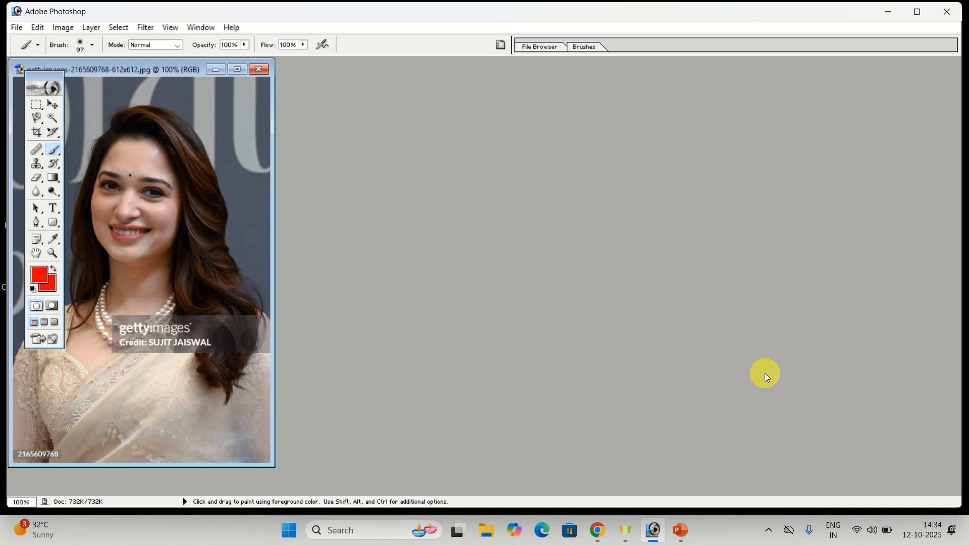
pyautogui.click(238, 71)
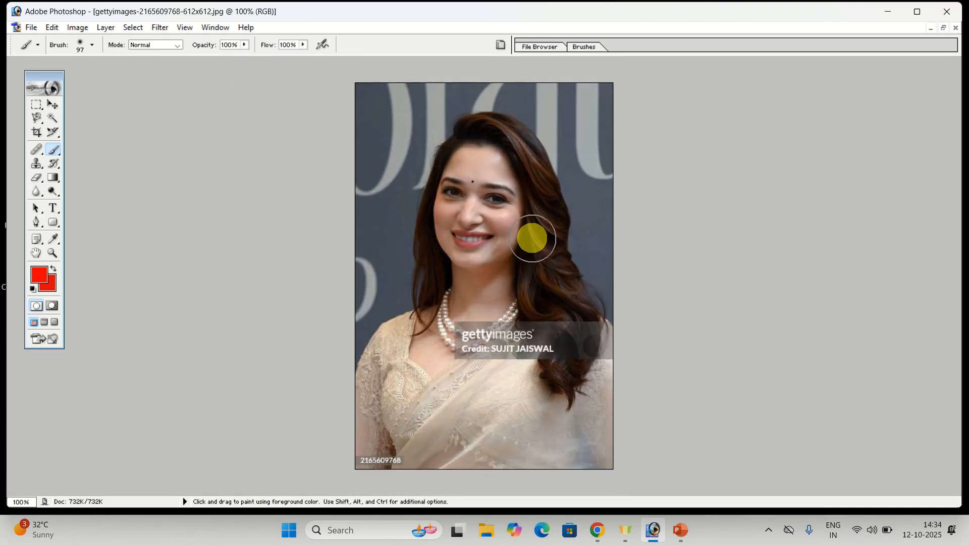
# - Set the Brush tool's master diameter to 54 px for working on the woman's face
pyautogui.hotkey('ctrl', '+')
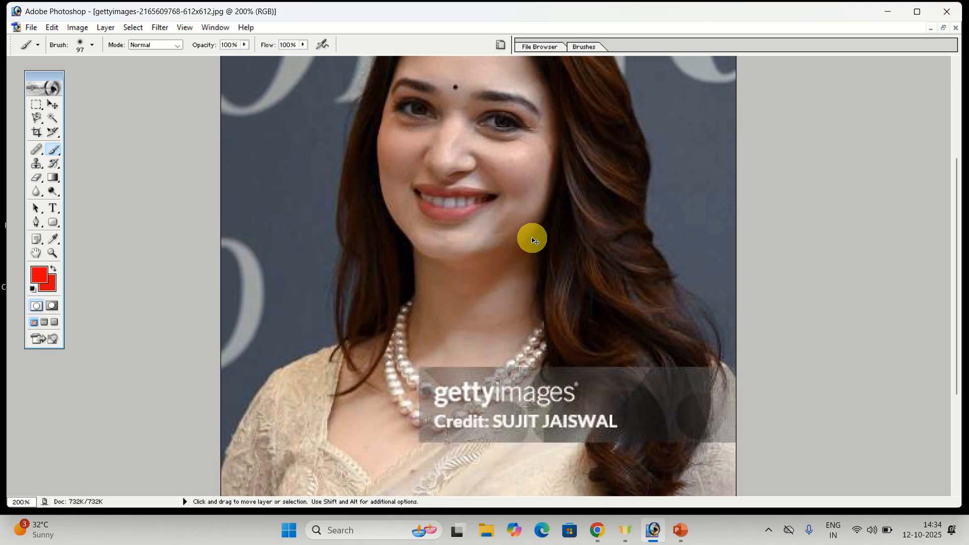
pyautogui.hotkey('ctrl', '+')
pyautogui.moveTo(503, 163); pyautogui.dragTo(518, 299)
pyautogui.moveTo(493, 262); pyautogui.dragTo(507, 315)
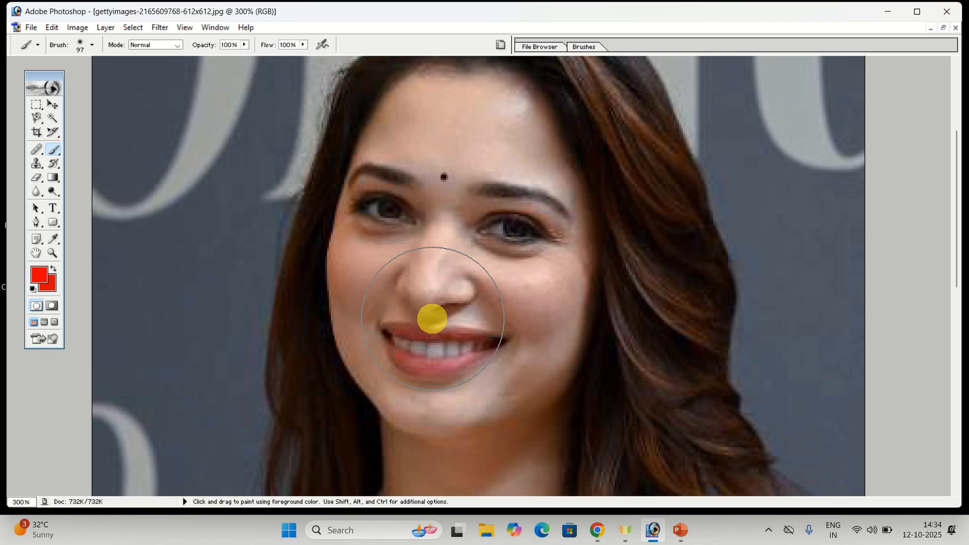
pyautogui.click(54, 150)
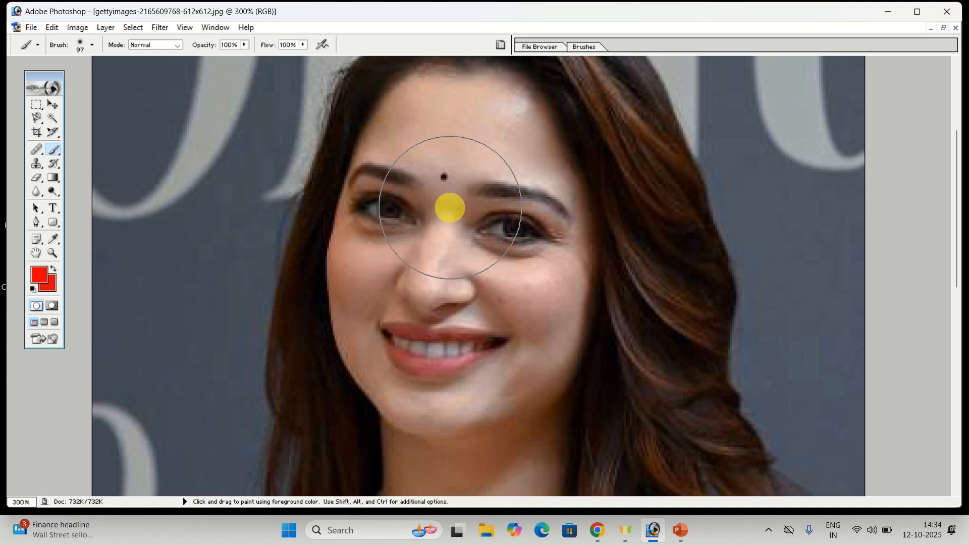
pyautogui.click(92, 47)
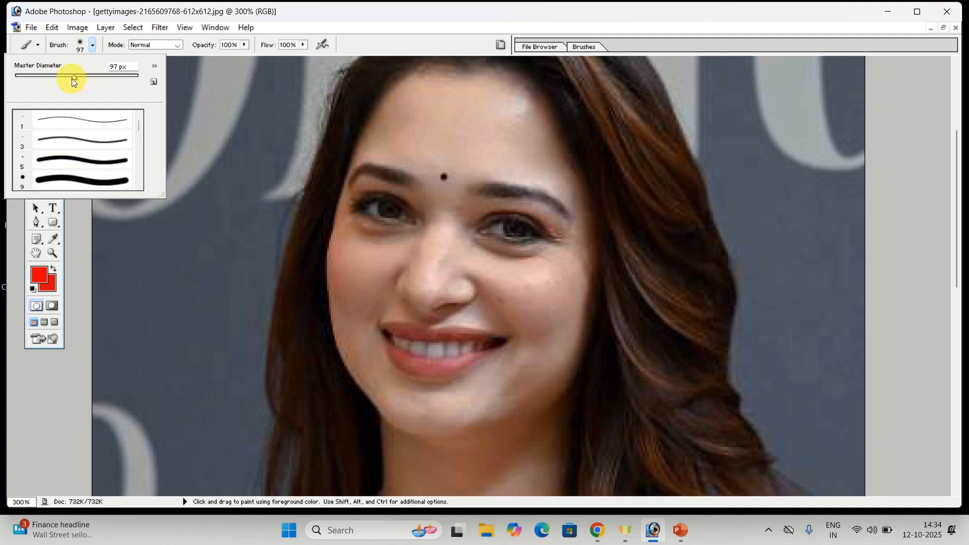
pyautogui.moveTo(74, 77); pyautogui.dragTo(48, 78)
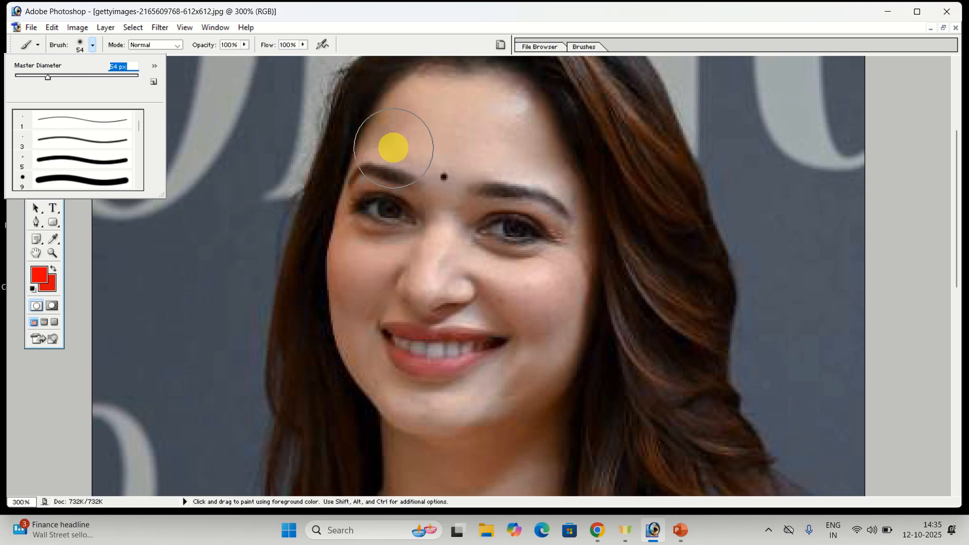
# - Paint a single red brush dab on the forehead above the eyebrow and undo it
pyautogui.click(393, 147)
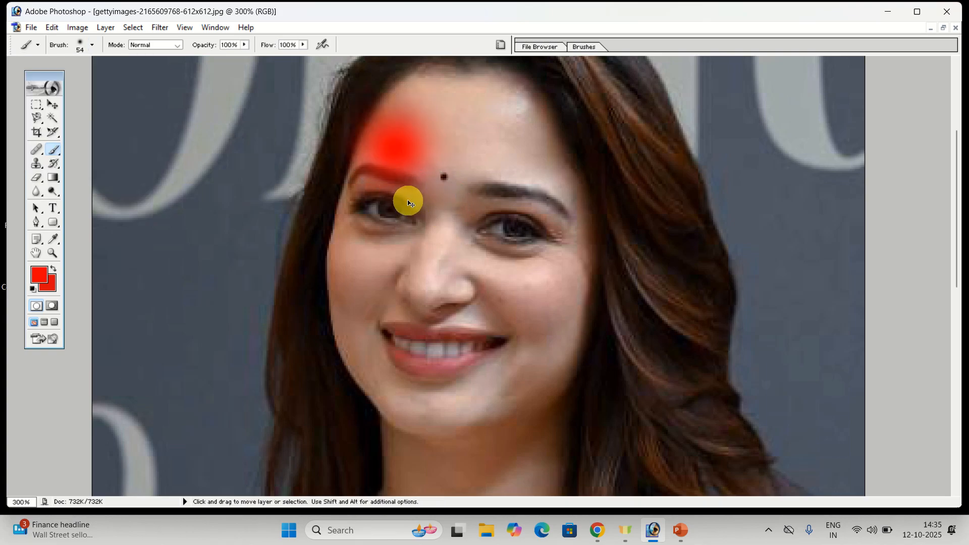
pyautogui.hotkey('ctrl', 'z')
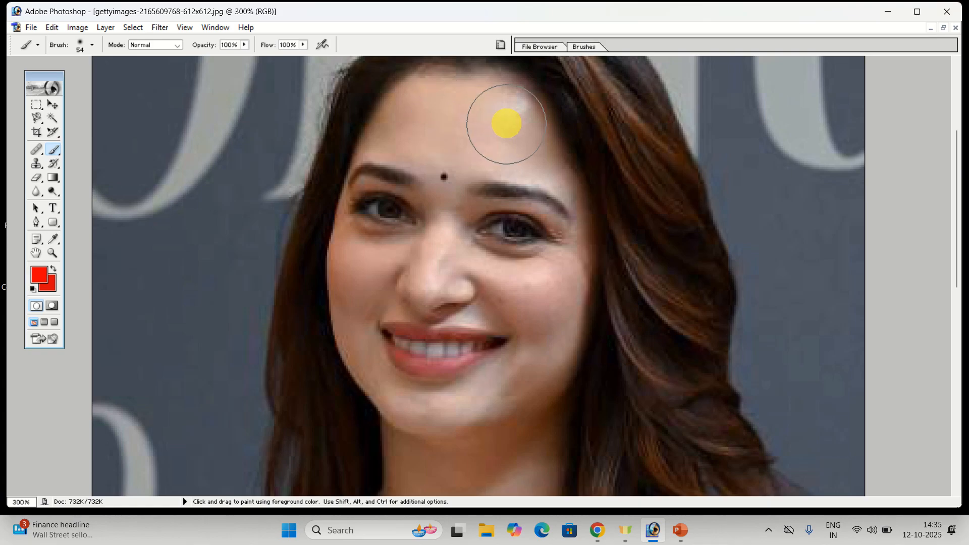
# - Sample the skin tone from the middle of the forehead as the foreground colour
pyautogui.press('alt')
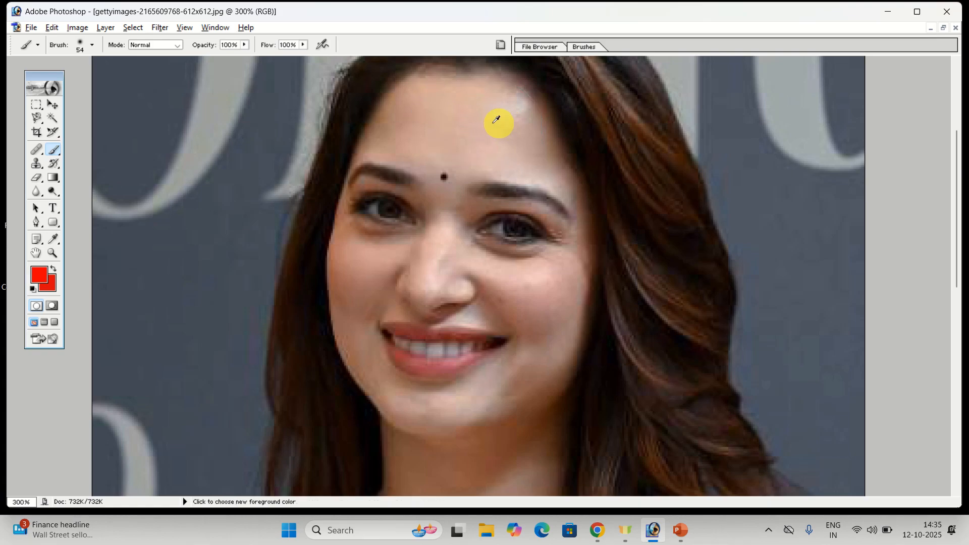
pyautogui.keyDown('alt'); pyautogui.click(457, 109); pyautogui.keyUp('alt')
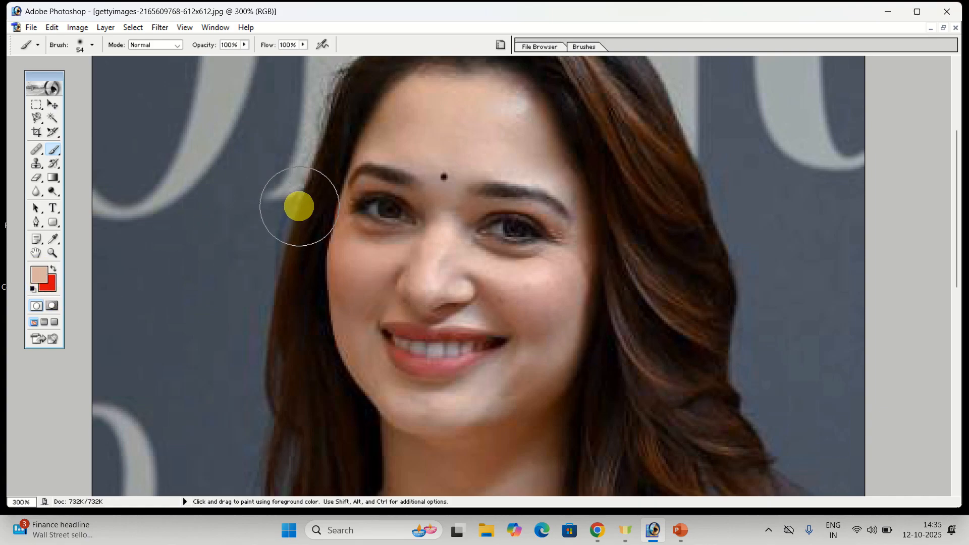
# - Toggle the red forehead dab on and off with undo and redo, leaving it removed
pyautogui.press('ctrl')
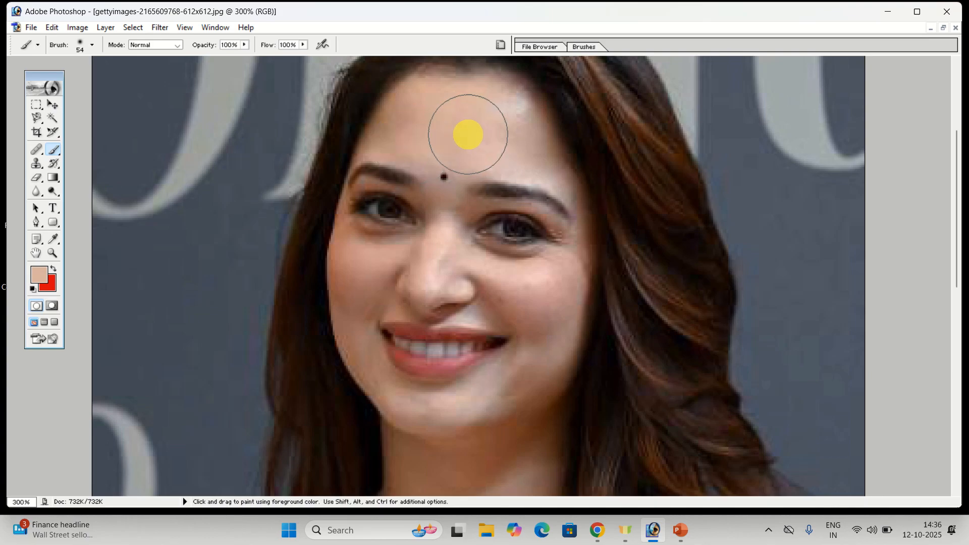
pyautogui.hotkey('ctrl', 'z')
pyautogui.hotkey('ctrl', 'z')
pyautogui.hotkey('ctrl', 'z')
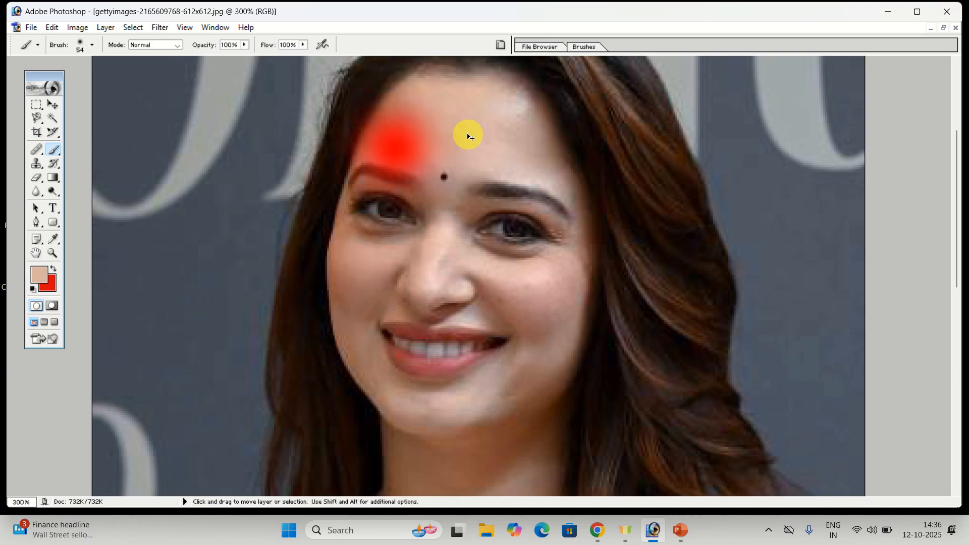
pyautogui.hotkey('ctrl', 'z')
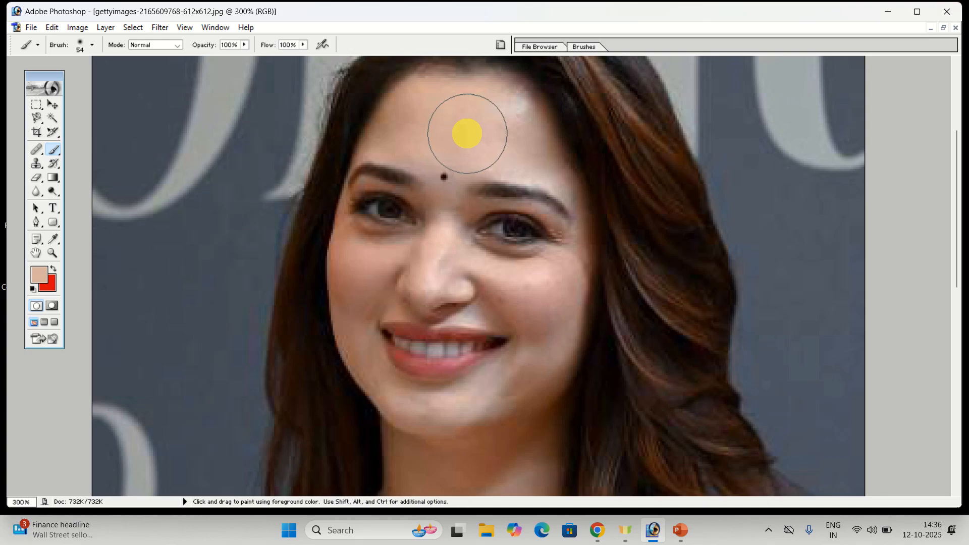
# - Close the portrait document without saving its changes
pyautogui.click(956, 29)
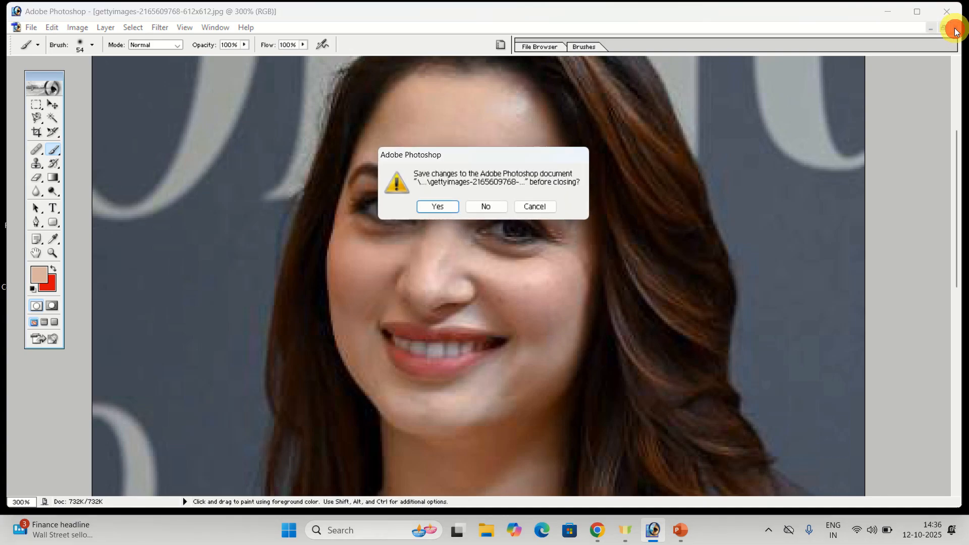
pyautogui.click(485, 207)
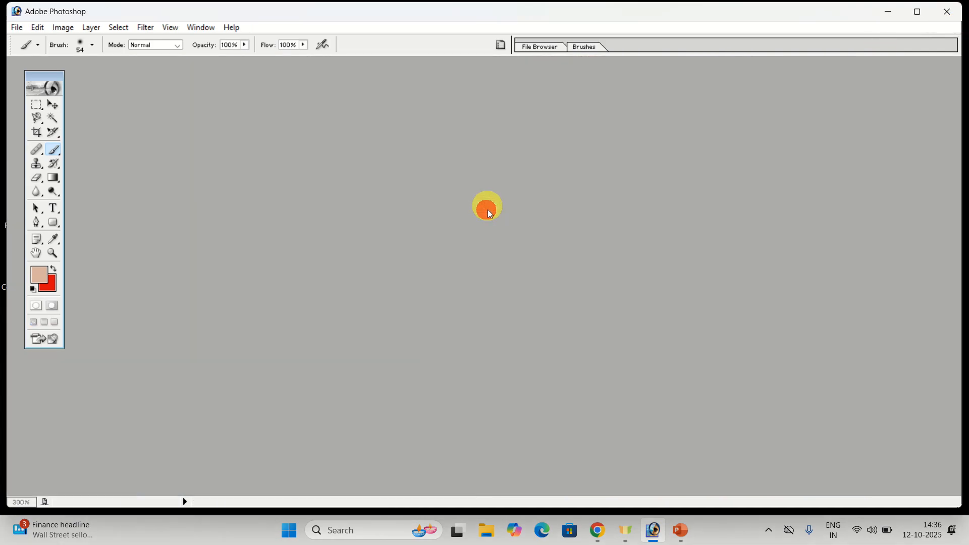
pyautogui.doubleClick(483, 207)
pyautogui.moveTo(783, 250); pyautogui.dragTo(762, 310)
pyautogui.click(678, 265)
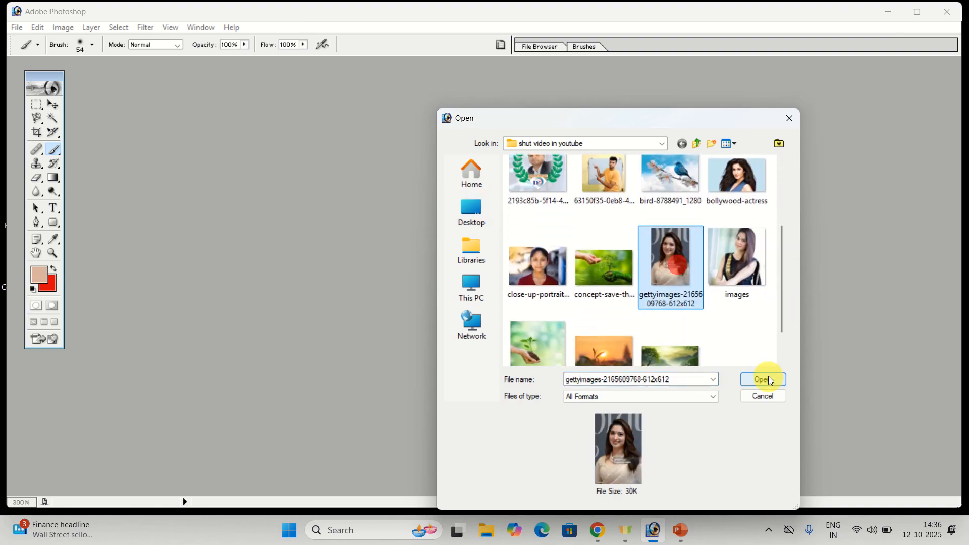
pyautogui.click(765, 379)
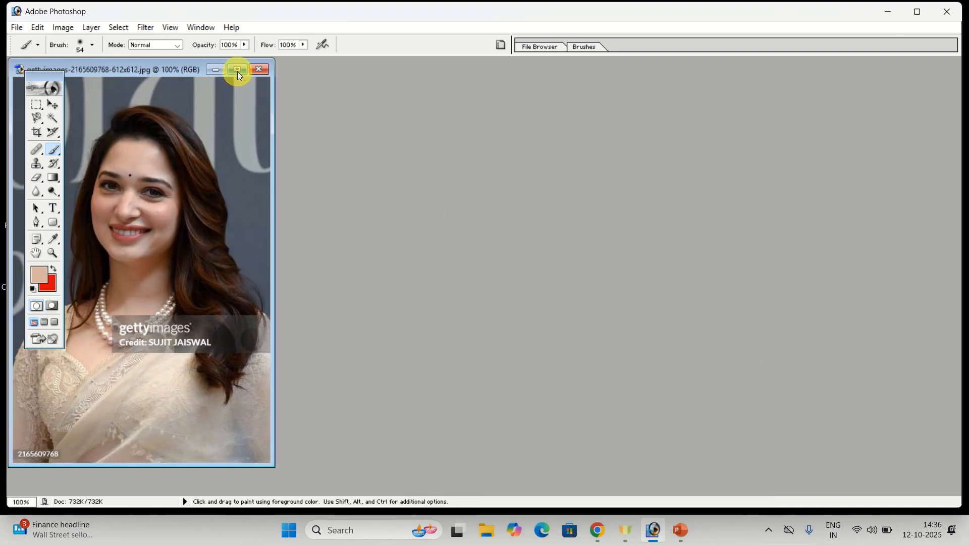
pyautogui.click(237, 70)
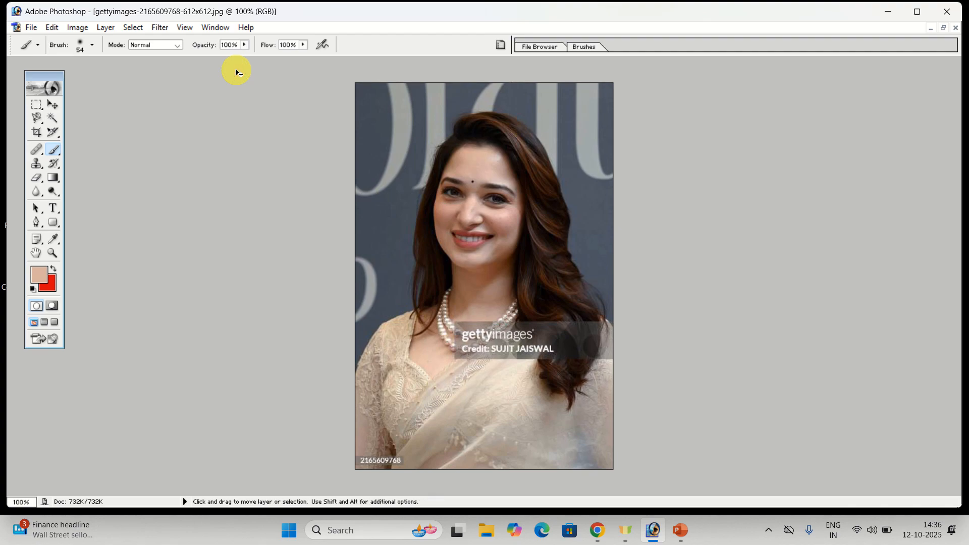
# - Sample the skin tone from the portrait's forehead as the foreground colour, with the face enlarged to 300%
pyautogui.hotkey('ctrl', '+')
pyautogui.hotkey('ctrl', '+')
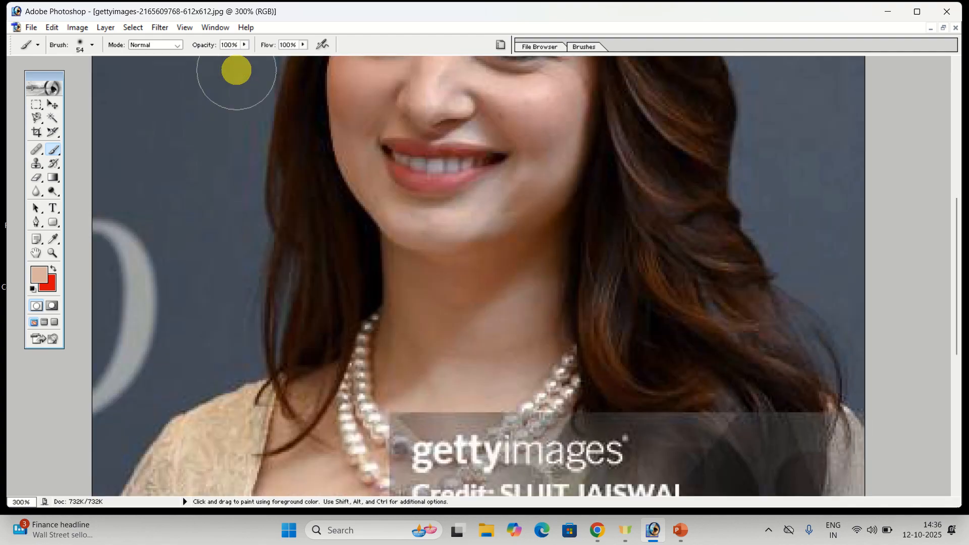
pyautogui.moveTo(466, 129); pyautogui.dragTo(478, 335)
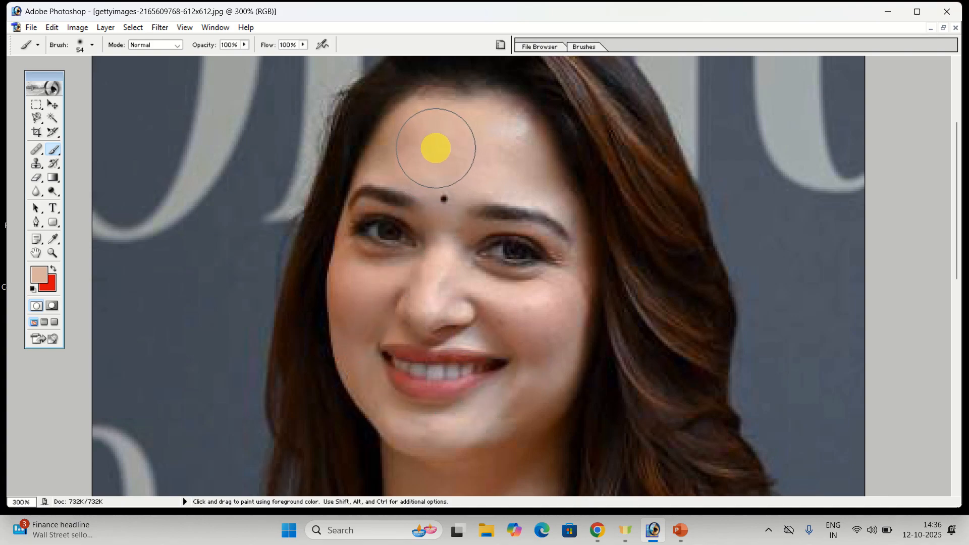
pyautogui.press('alt')
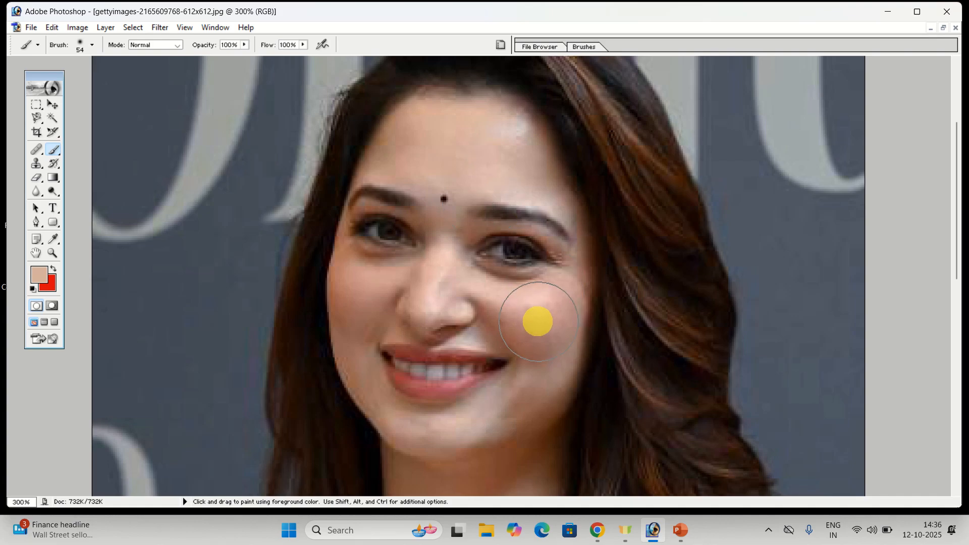
# - Paint the sampled skin tone over the cheeks, chin and mouth at 100% opacity, and undo all of these strokes
pyautogui.moveTo(548, 319)
pyautogui.mouseDown()
pyautogui.moveTo(512, 313)
pyautogui.moveTo(529, 364)
pyautogui.moveTo(476, 404)
pyautogui.moveTo(426, 406)
pyautogui.moveTo(379, 380)
pyautogui.moveTo(364, 353)
pyautogui.moveTo(363, 285)
pyautogui.moveTo(396, 285)
pyautogui.mouseUp()
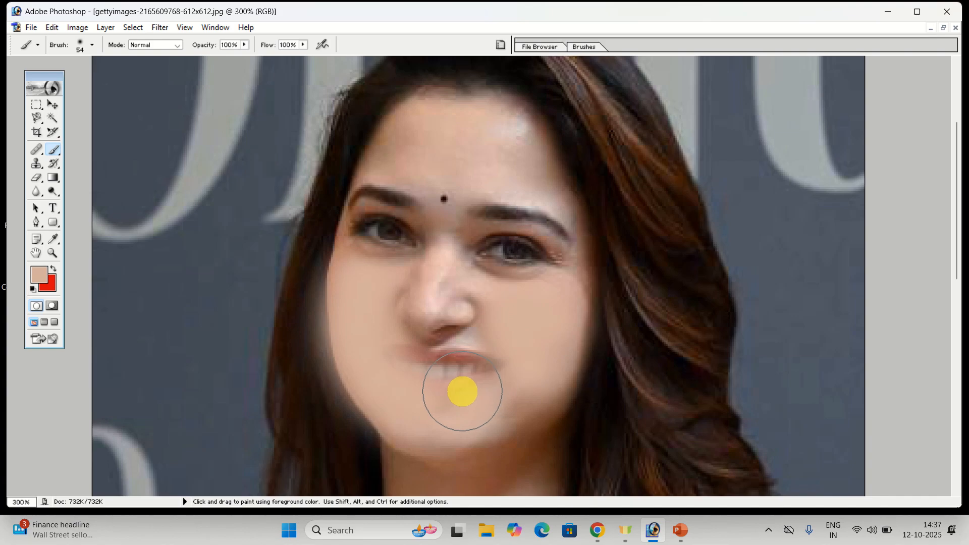
pyautogui.hotkey('ctrl', 'alt', 'z')
pyautogui.hotkey('ctrl', 'alt', 'z')
pyautogui.hotkey('ctrl', 'alt', 'z')
pyautogui.hotkey('ctrl', 'alt', 'z')
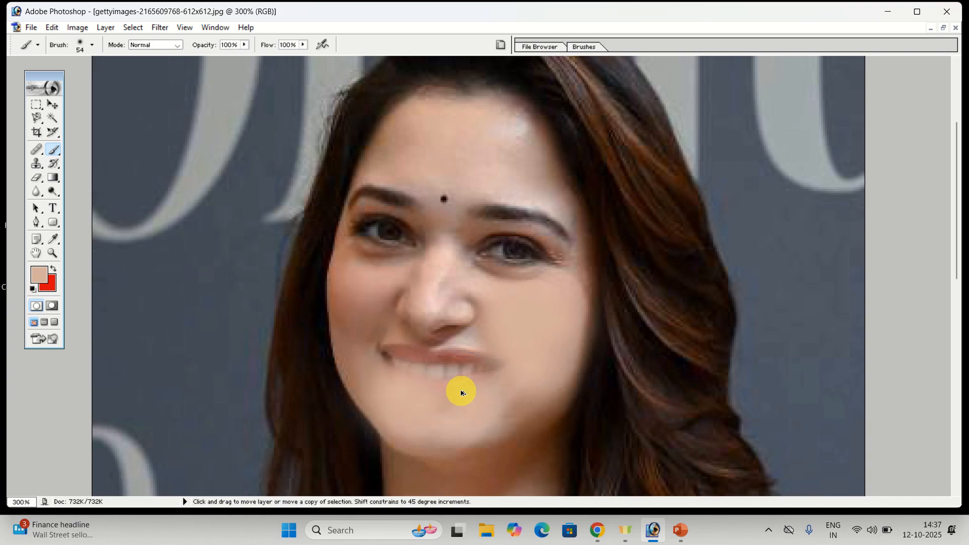
pyautogui.hotkey('ctrl', 'alt', 'z')
pyautogui.hotkey('ctrl', 'alt', 'z')
pyautogui.hotkey('ctrl', 'alt', 'z')
pyautogui.hotkey('ctrl', 'alt', 'z')
pyautogui.hotkey('ctrl', 'alt', 'z')
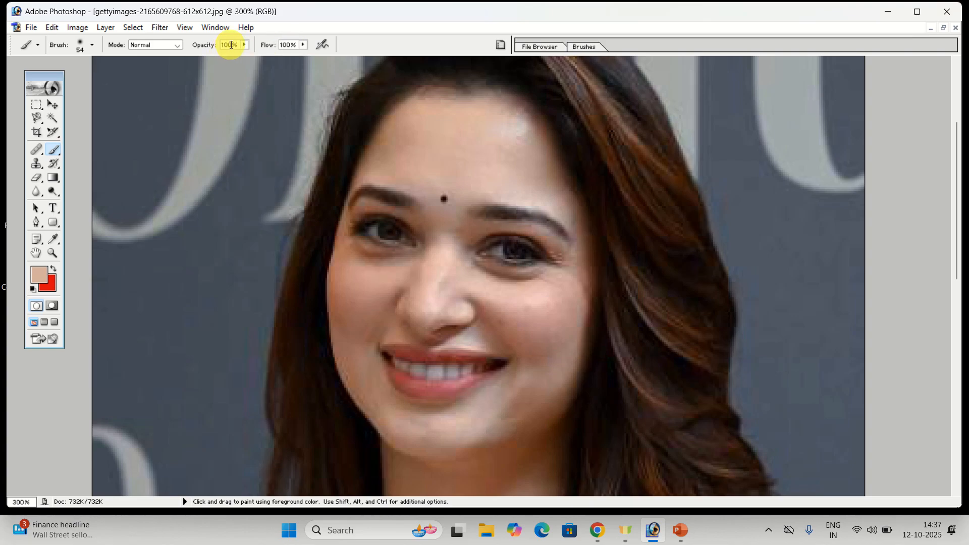
# - Set the brush opacity to 30% and the flow to 30%
pyautogui.moveTo(231, 45); pyautogui.dragTo(213, 41)
pyautogui.write('30')
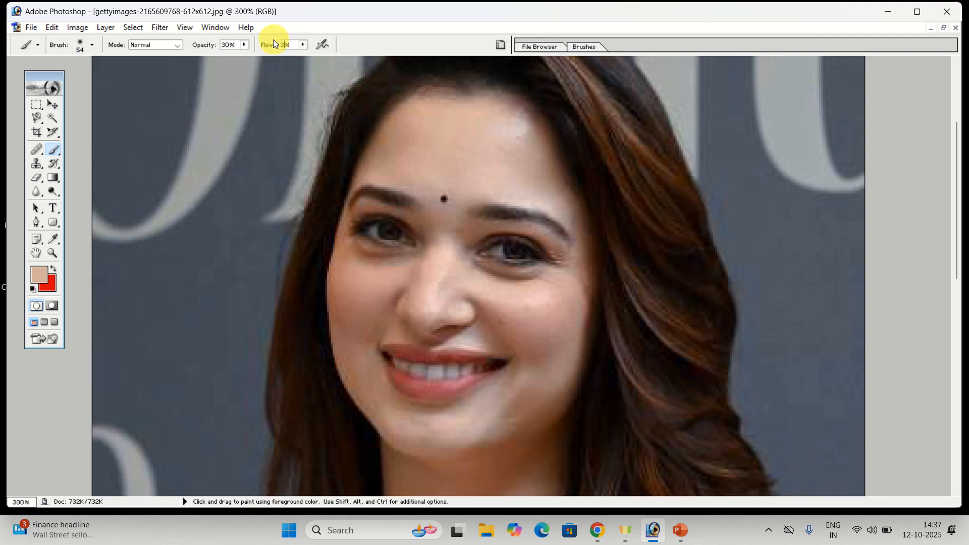
pyautogui.write('30')
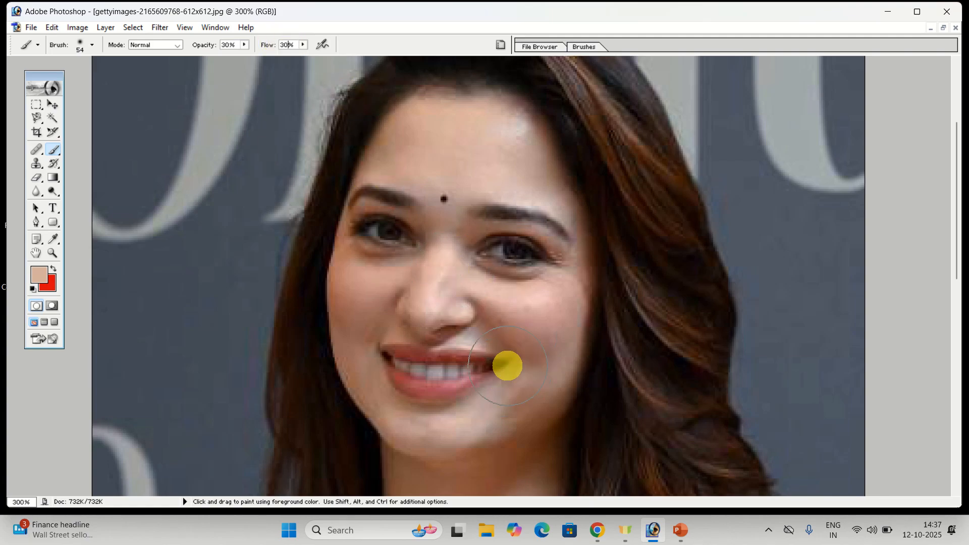
# - Dab the sampled skin tone lightly over the cheeks, chin, eye area, nose, forehead and jawline
pyautogui.click(517, 340)
pyautogui.click(526, 313)
pyautogui.click(538, 338)
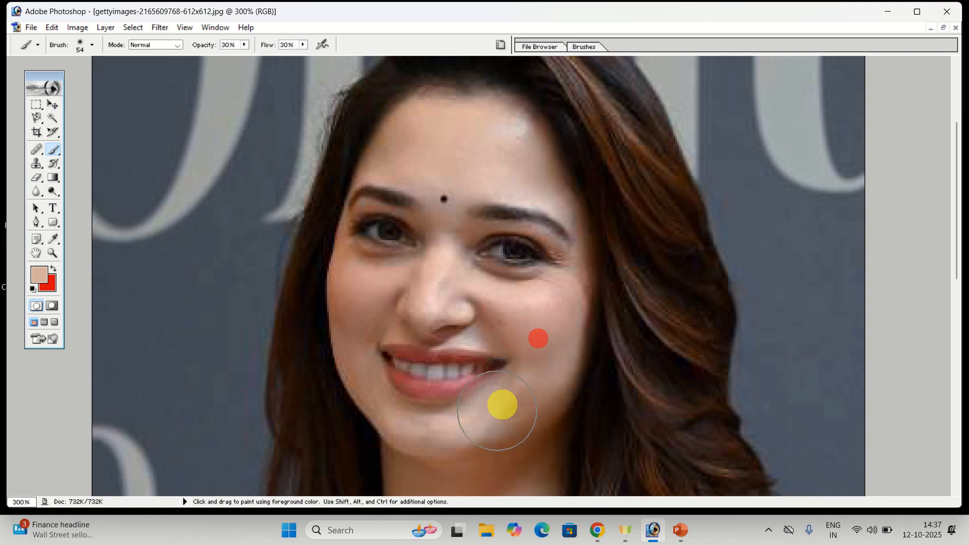
pyautogui.click(506, 400)
pyautogui.click(432, 419)
pyautogui.click(374, 389)
pyautogui.click(355, 341)
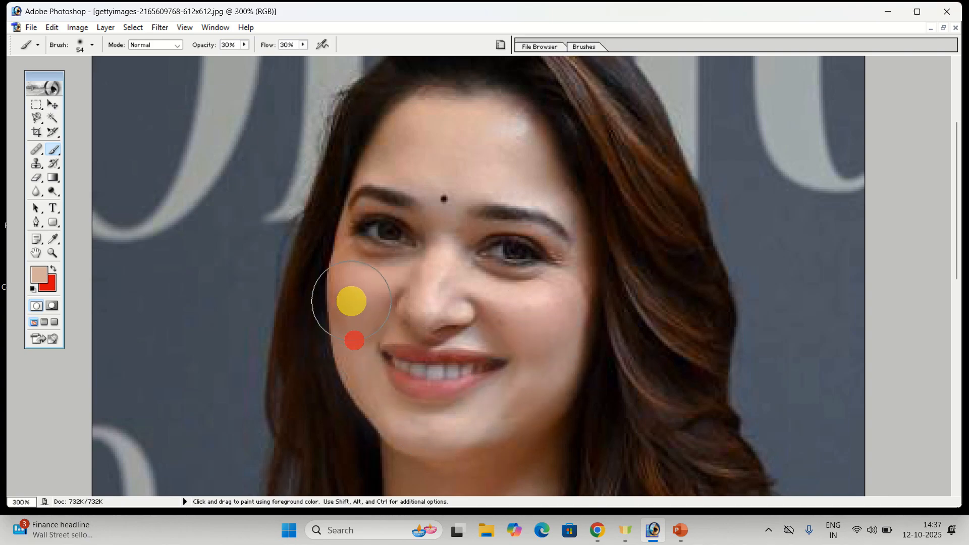
pyautogui.click(370, 289)
pyautogui.click(358, 261)
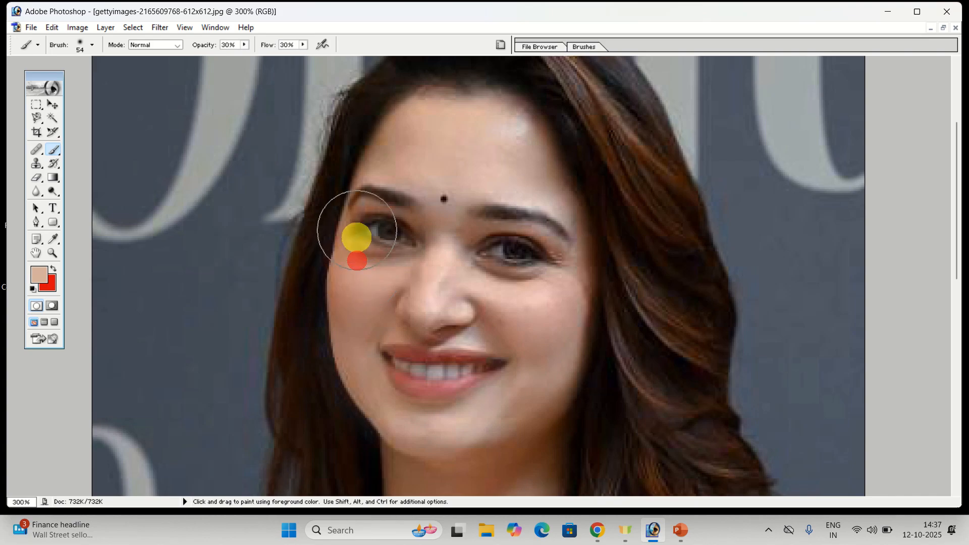
pyautogui.click(362, 216)
pyautogui.click(491, 240)
pyautogui.click(485, 264)
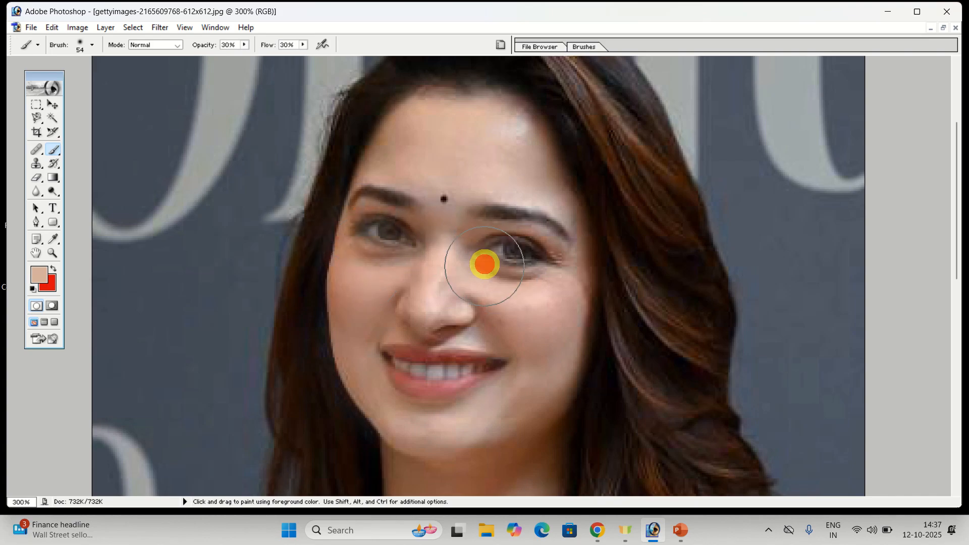
pyautogui.click(439, 281)
pyautogui.click(416, 286)
pyautogui.click(407, 324)
pyautogui.click(511, 311)
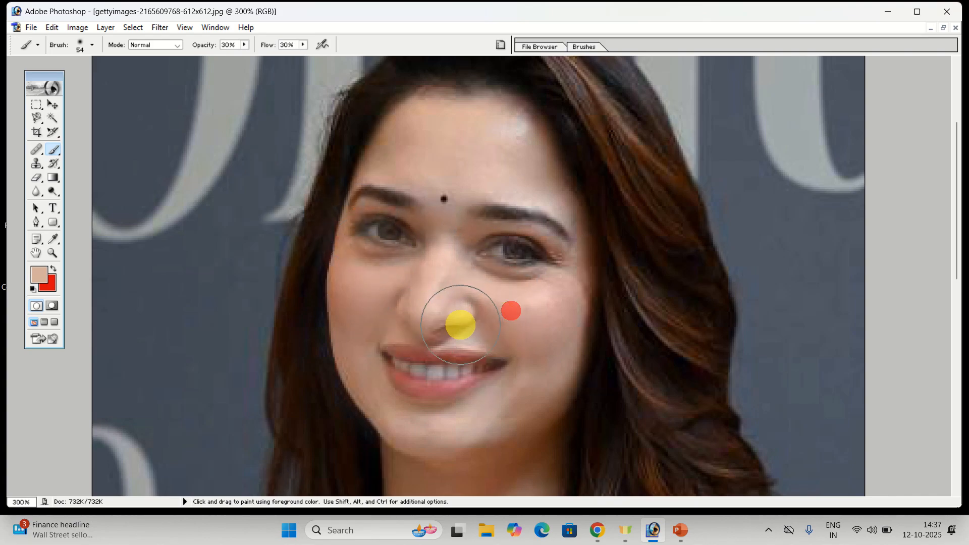
pyautogui.click(486, 301)
pyautogui.click(545, 281)
pyautogui.click(559, 264)
pyautogui.click(548, 202)
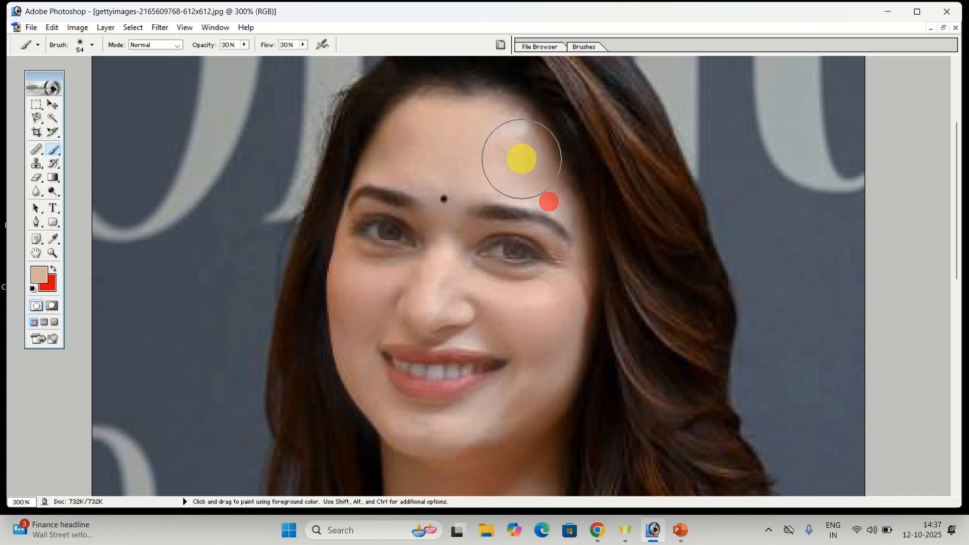
pyautogui.click(504, 151)
pyautogui.click(372, 165)
pyautogui.click(452, 169)
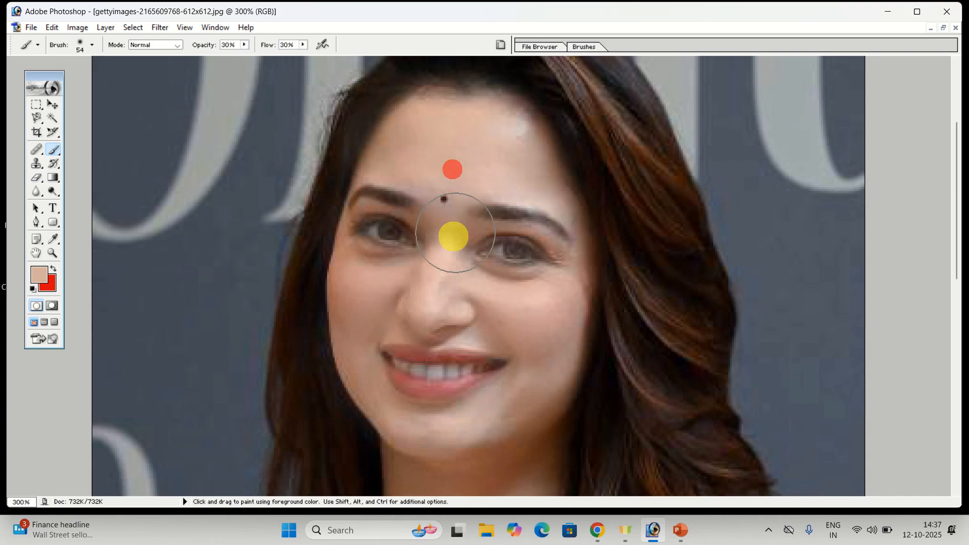
pyautogui.click(450, 244)
pyautogui.click(399, 301)
pyautogui.click(459, 318)
pyautogui.click(514, 390)
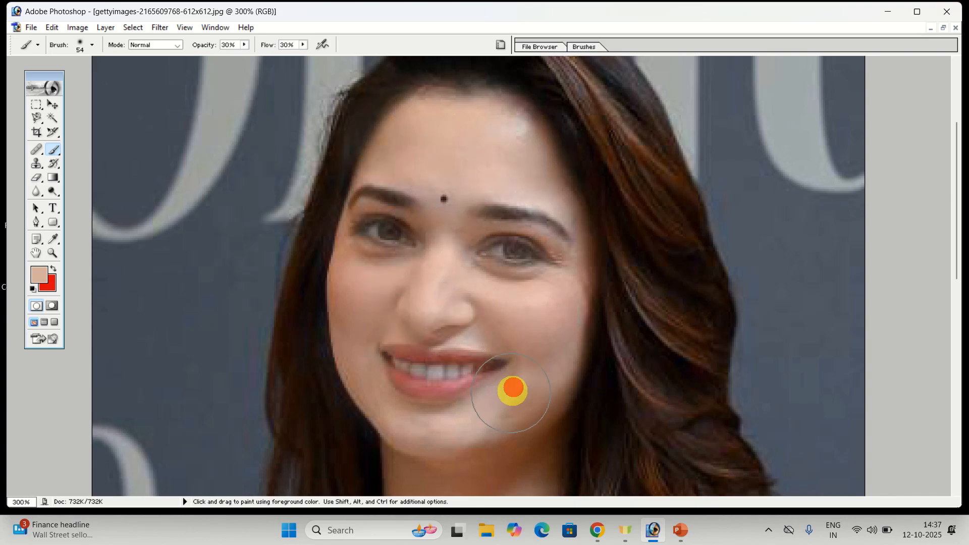
pyautogui.click(347, 357)
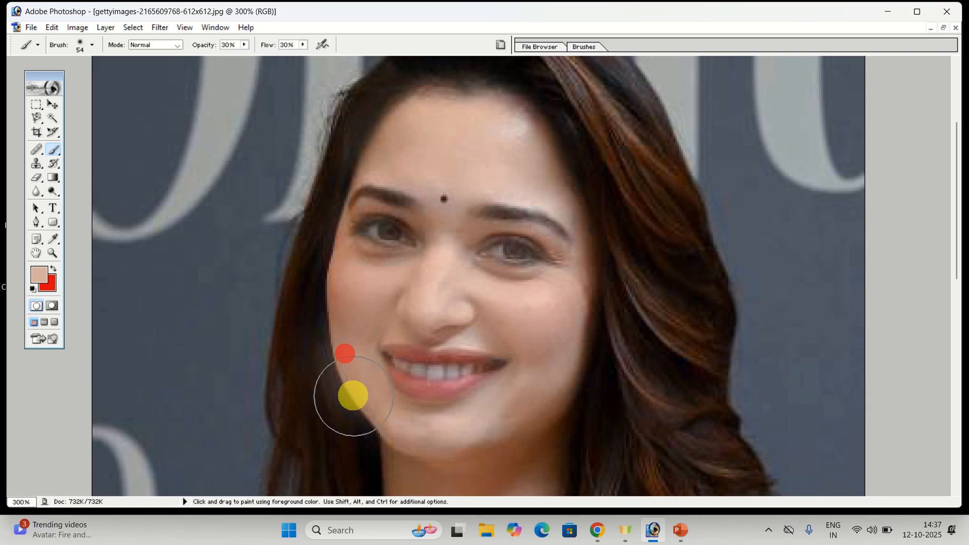
pyautogui.click(363, 406)
pyautogui.click(522, 445)
pyautogui.click(553, 395)
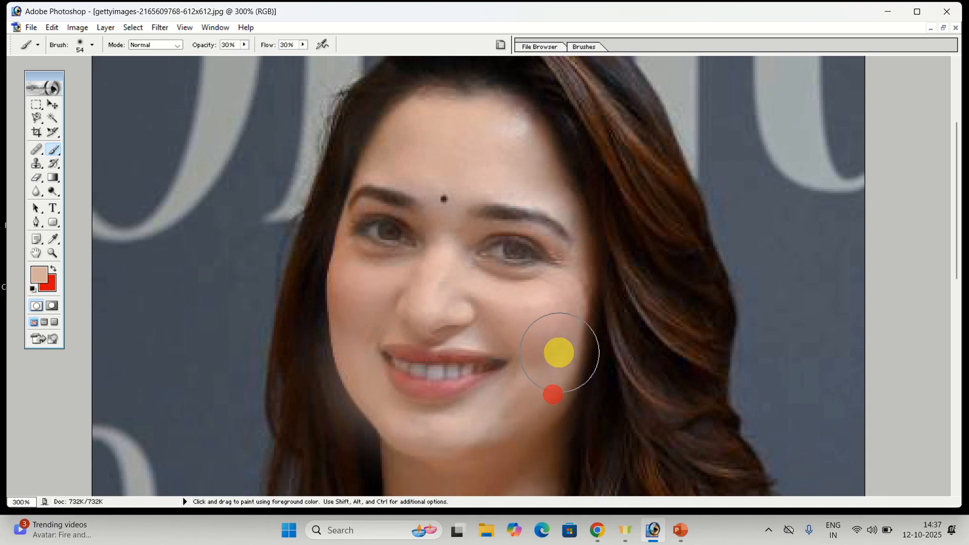
pyautogui.click(560, 349)
pyautogui.click(565, 343)
pyautogui.click(536, 442)
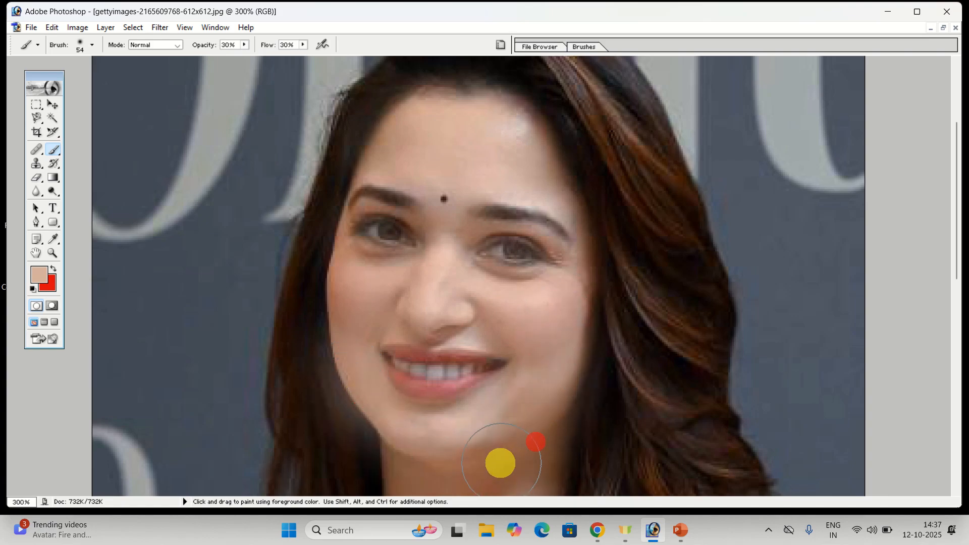
pyautogui.click(493, 461)
pyautogui.click(383, 446)
pyautogui.click(458, 471)
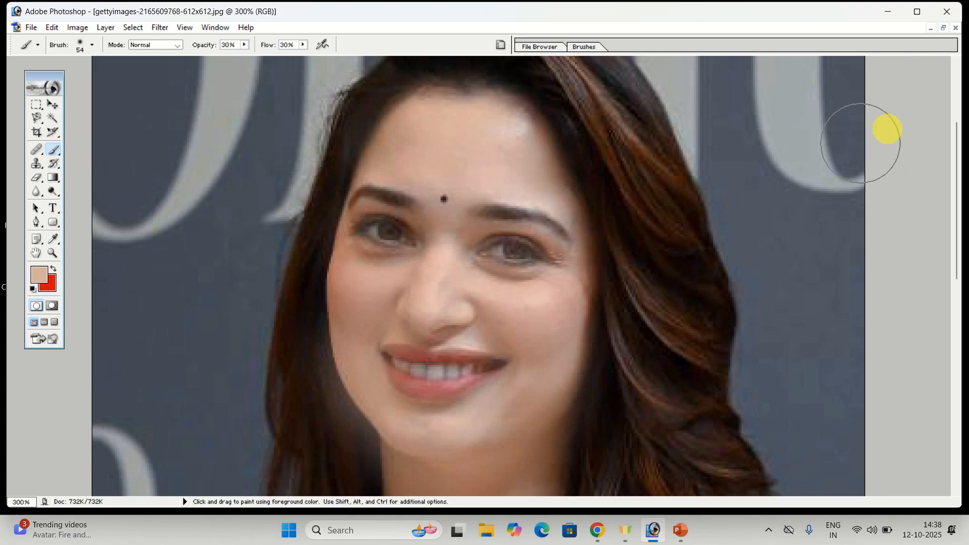
# - Close the portrait without saving its changes and create a white 1920 x 1080 pixel RGB document in a maximized window
pyautogui.click(956, 27)
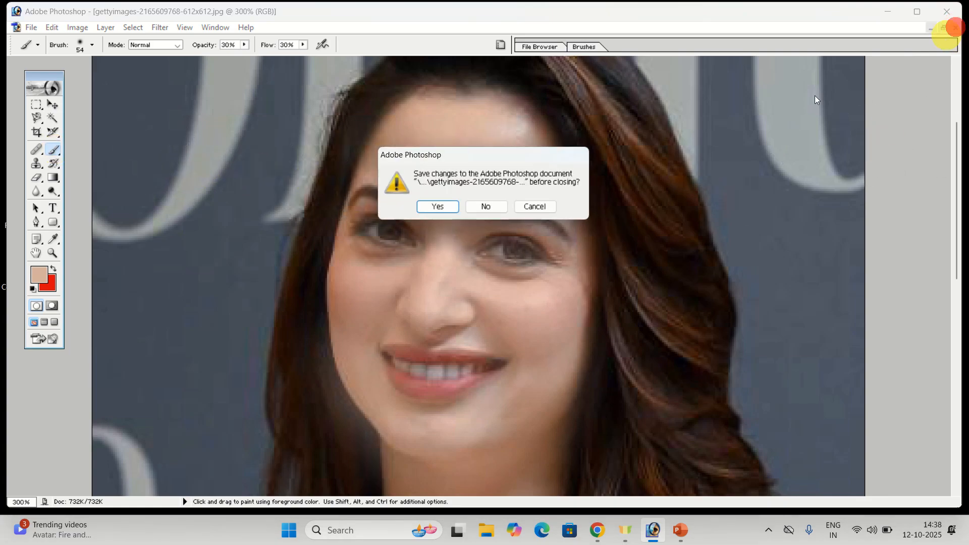
pyautogui.click(492, 206)
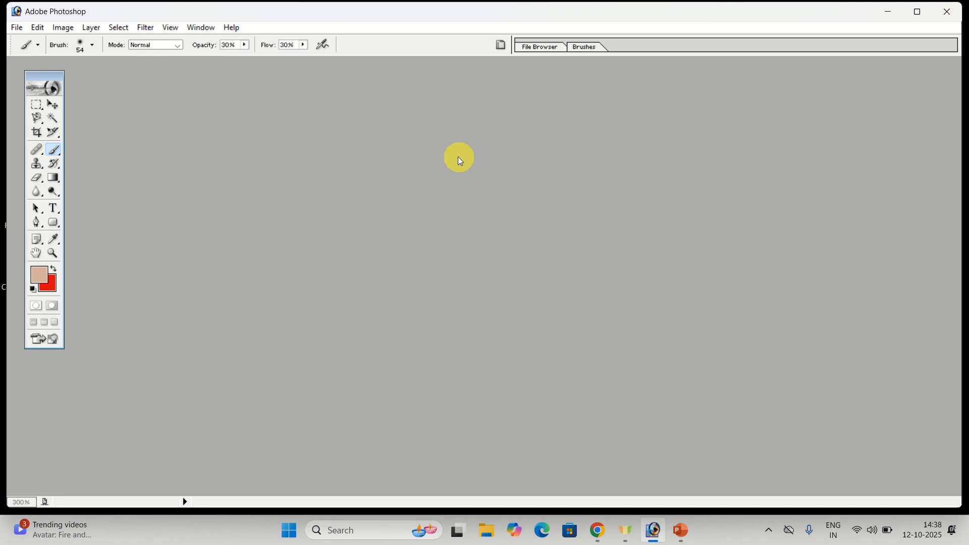
pyautogui.hotkey('ctrl', 'n')
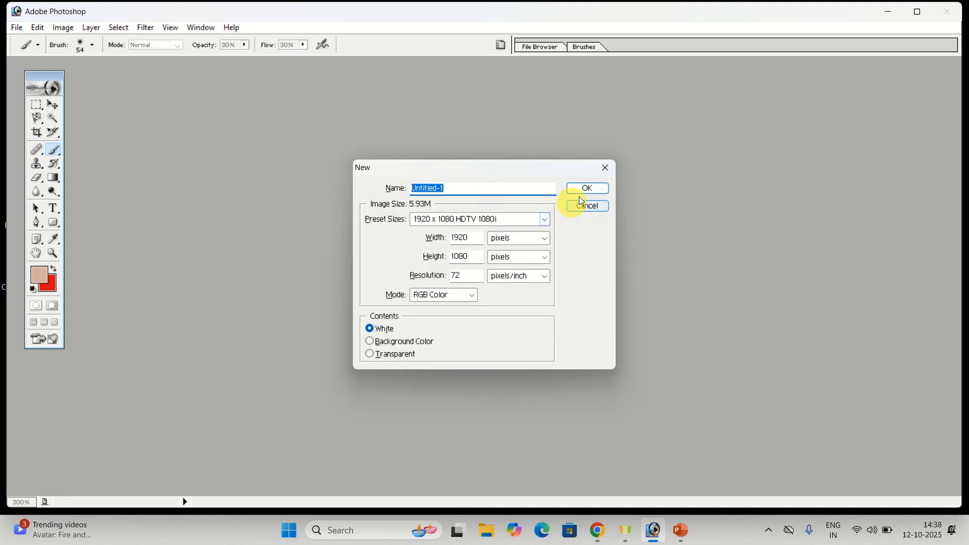
pyautogui.click(589, 190)
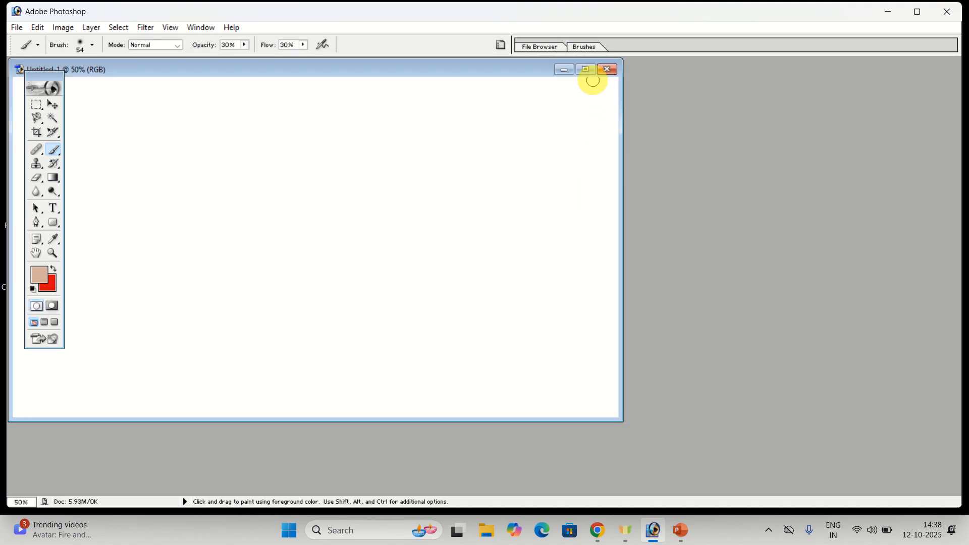
pyautogui.click(585, 69)
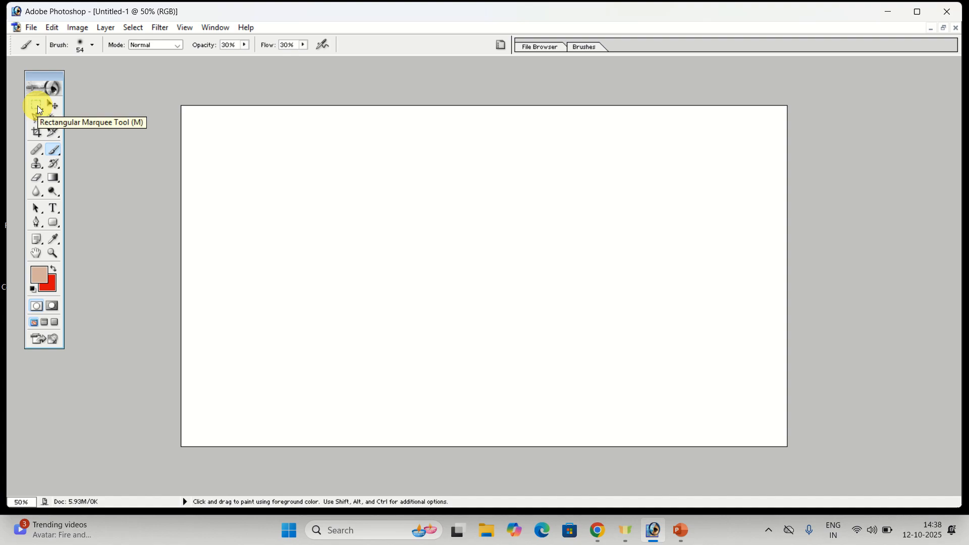
# - Make a square frame-shaped selection mid-canvas by subtracting a smaller rectangular marquee from inside a larger one
pyautogui.click(38, 105)
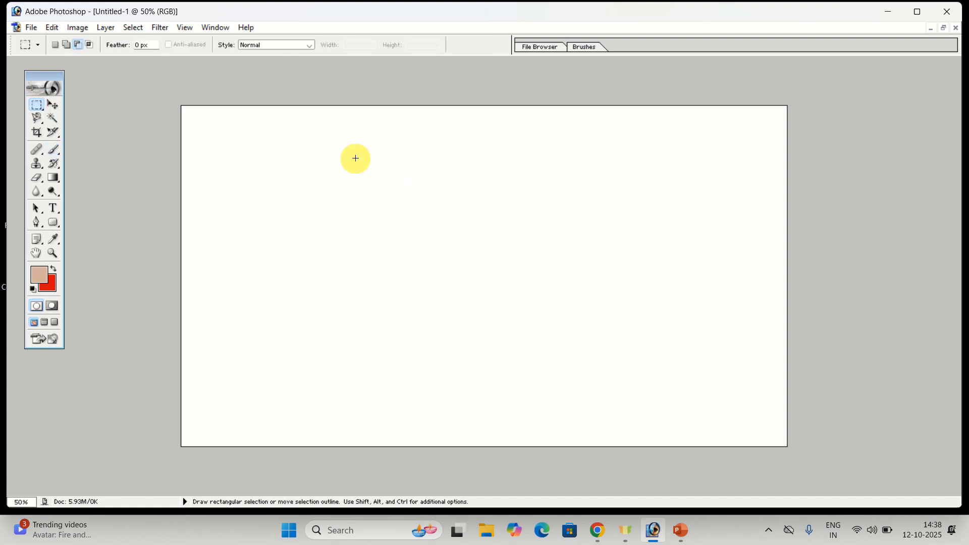
pyautogui.moveTo(350, 153); pyautogui.dragTo(610, 405)
pyautogui.click(78, 45)
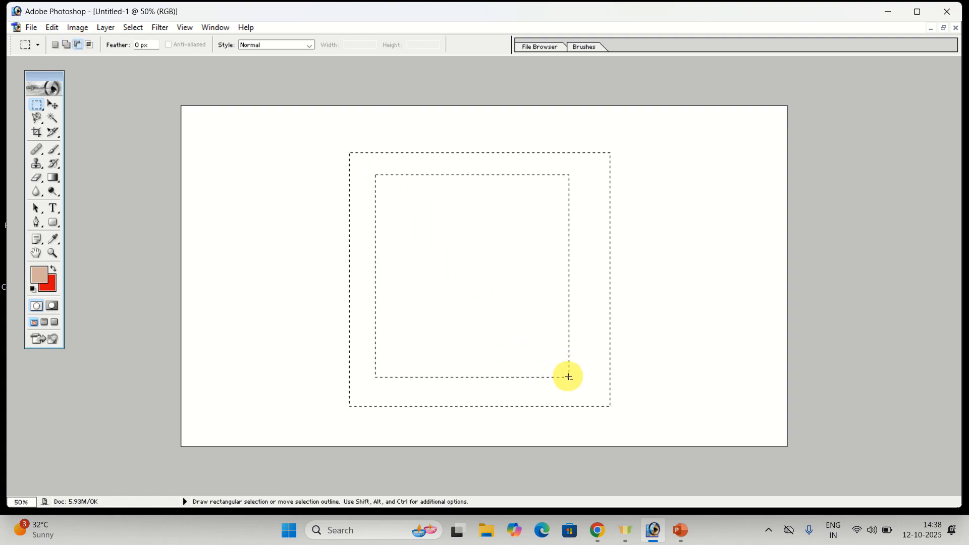
pyautogui.moveTo(581, 384); pyautogui.dragTo(582, 385)
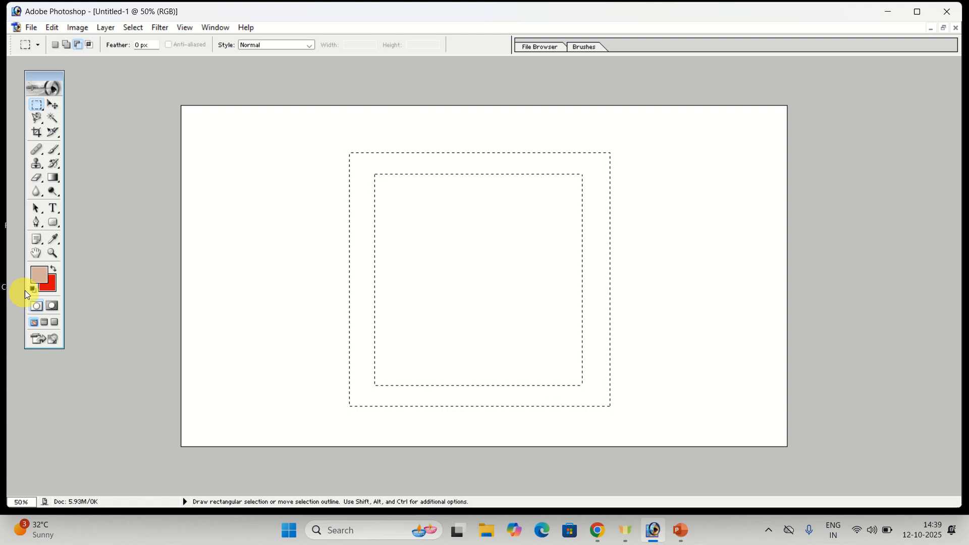
# - Set the Brush tool to 120 px and paint faint strokes along the frame selection's left, top and upper right sides
pyautogui.click(53, 151)
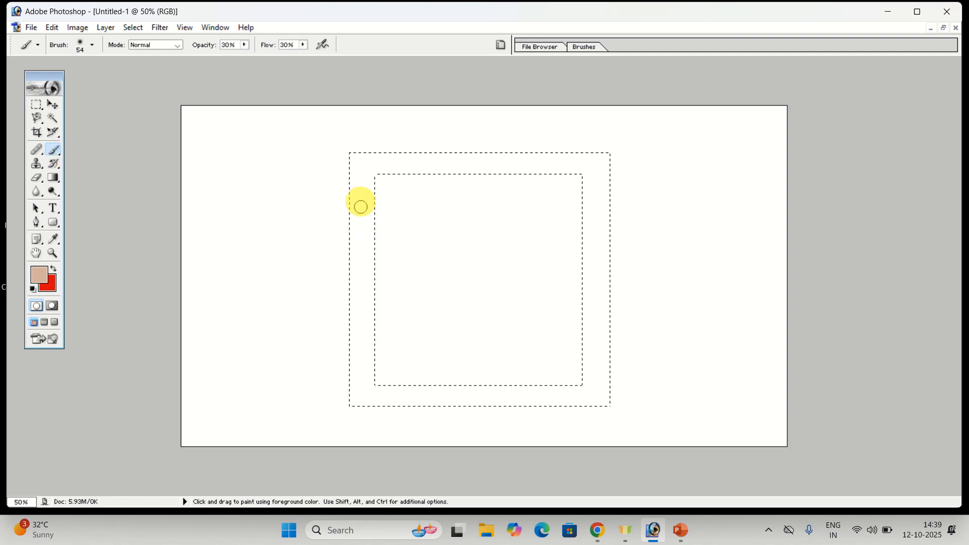
pyautogui.click(93, 45)
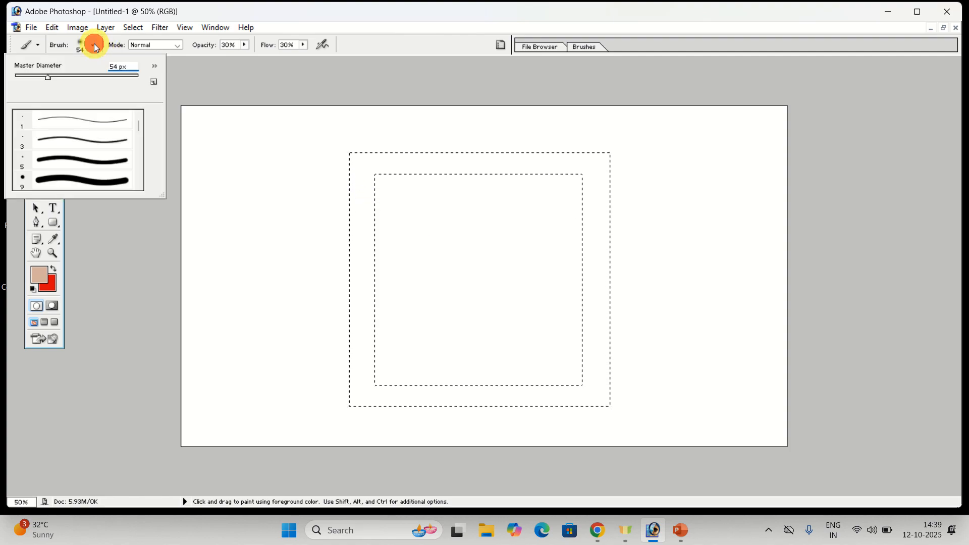
pyautogui.moveTo(60, 78); pyautogui.dragTo(83, 78)
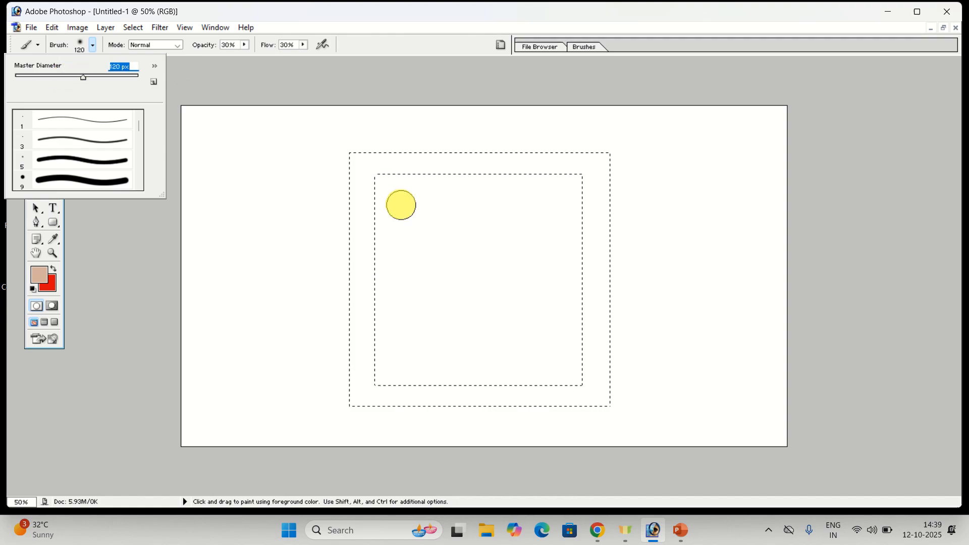
pyautogui.moveTo(363, 177); pyautogui.dragTo(363, 251)
pyautogui.moveTo(360, 226); pyautogui.dragTo(367, 317)
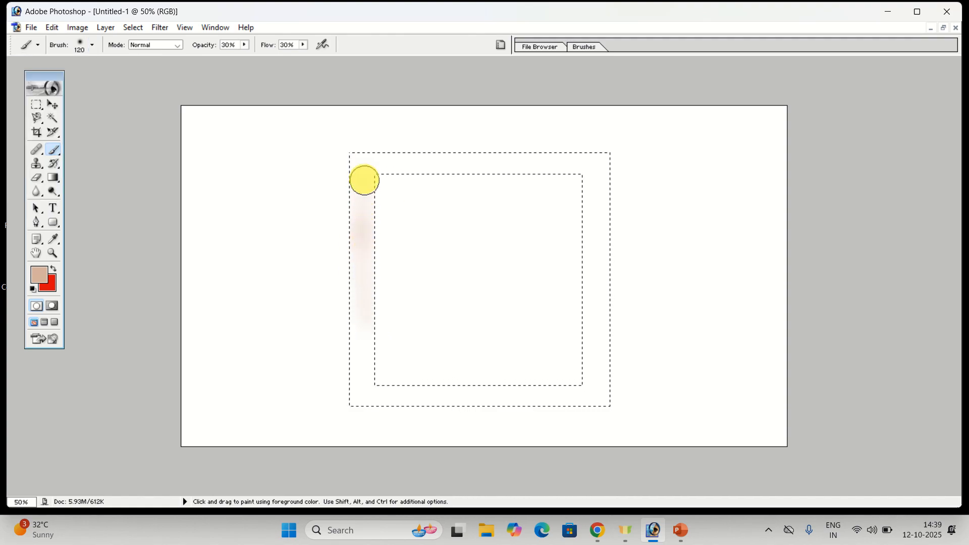
pyautogui.moveTo(499, 161)
pyautogui.mouseDown()
pyautogui.moveTo(486, 164)
pyautogui.moveTo(593, 170)
pyautogui.mouseUp()
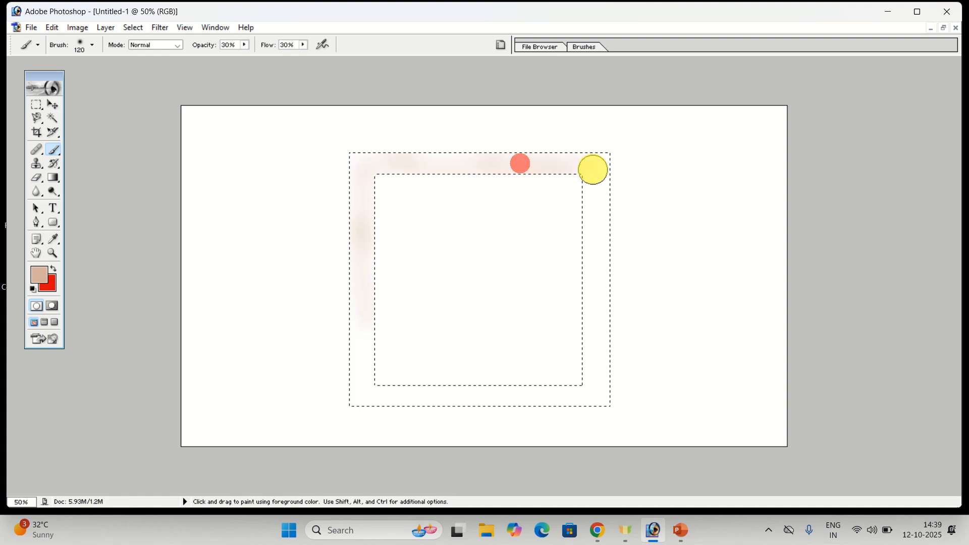
pyautogui.moveTo(598, 212); pyautogui.dragTo(594, 208)
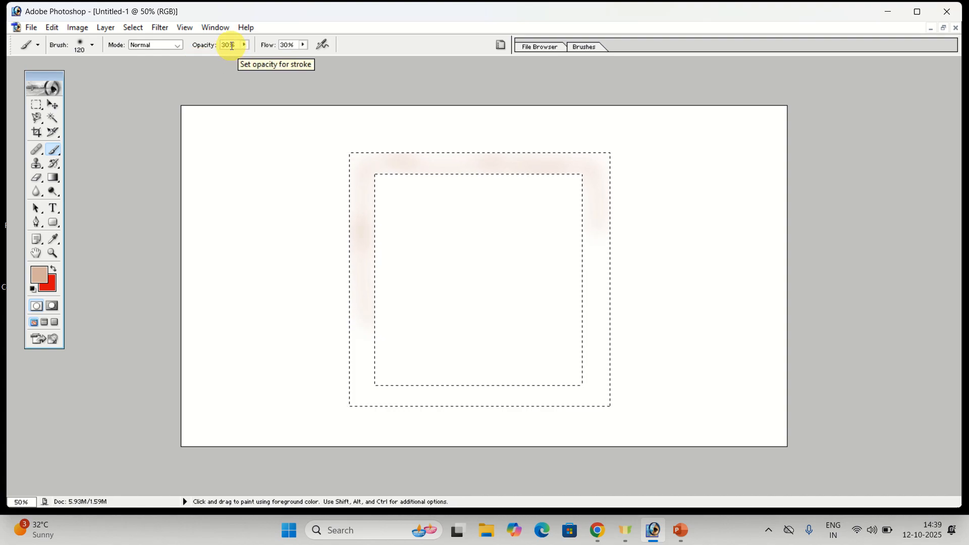
# - Set the brush opacity and flow to 100% and paint the skin tone around all four sides of the frame selection
pyautogui.click(235, 45)
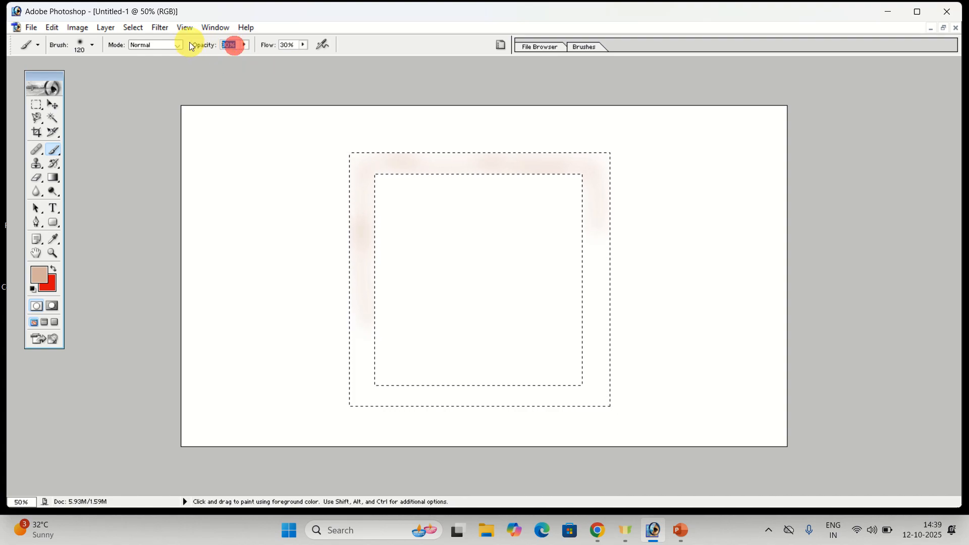
pyautogui.write('100')
pyautogui.click(297, 45)
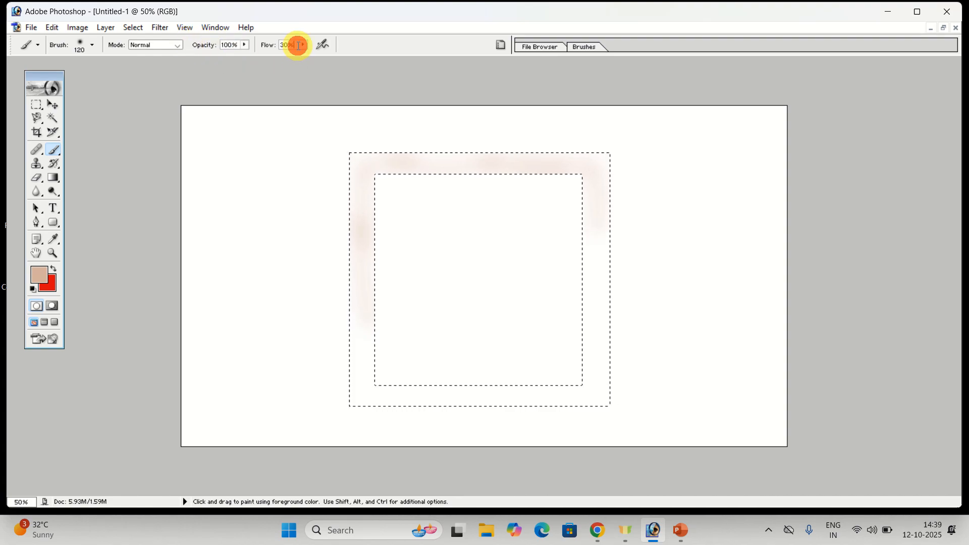
pyautogui.write('100')
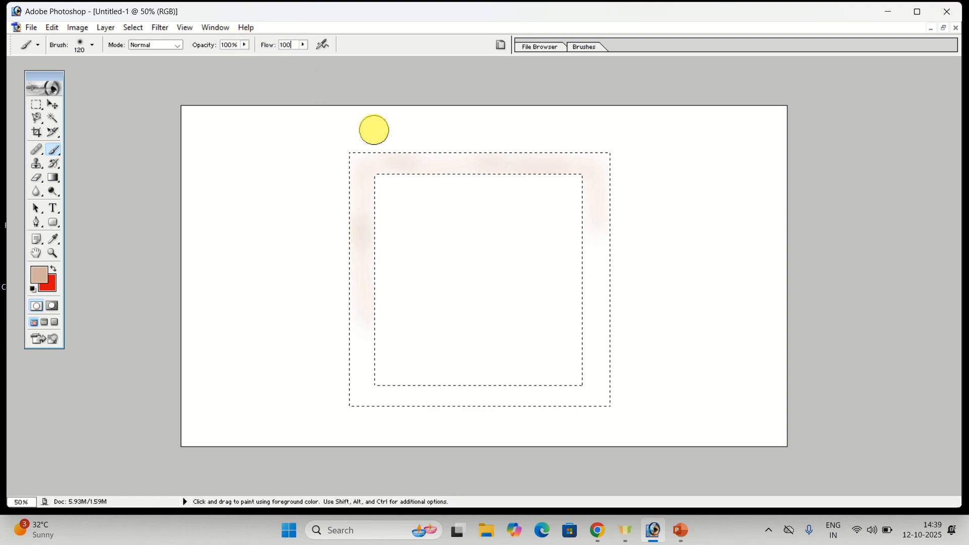
pyautogui.click(360, 189)
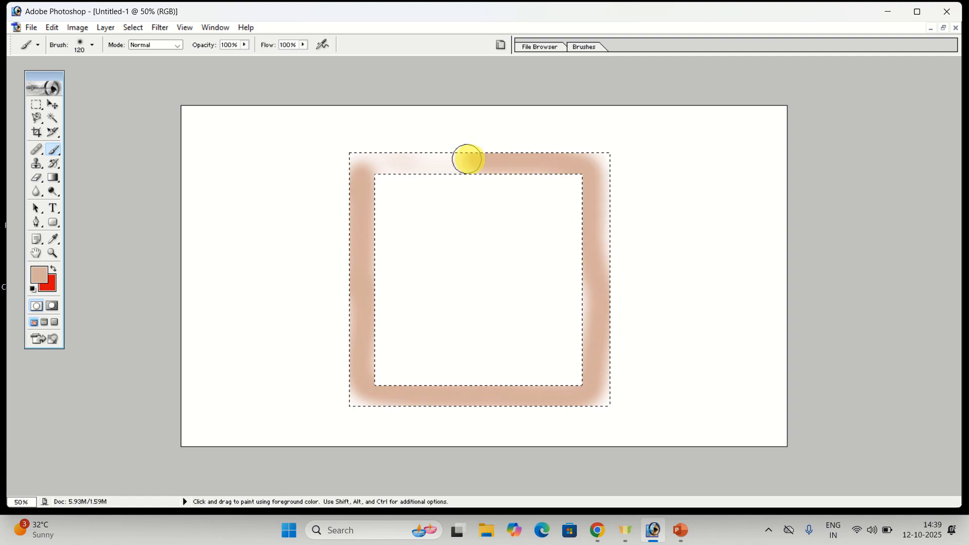
pyautogui.moveTo(386, 159); pyautogui.dragTo(359, 163)
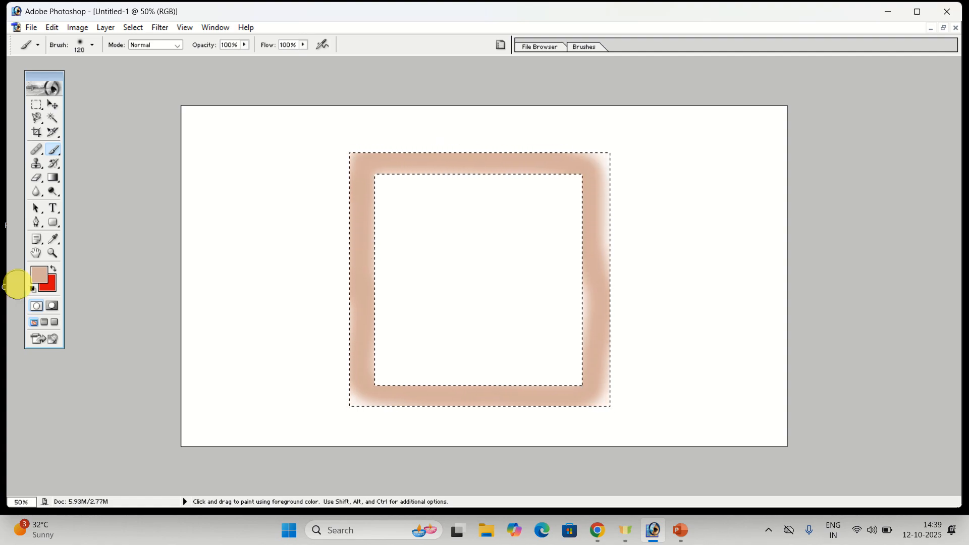
# - Change the foreground color to a bright pinkish red
pyautogui.click(36, 277)
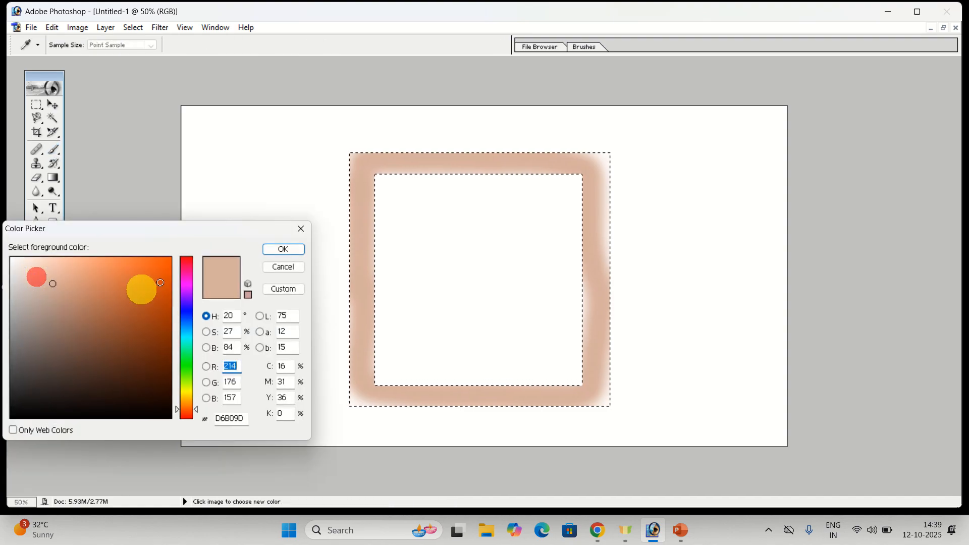
pyautogui.click(183, 266)
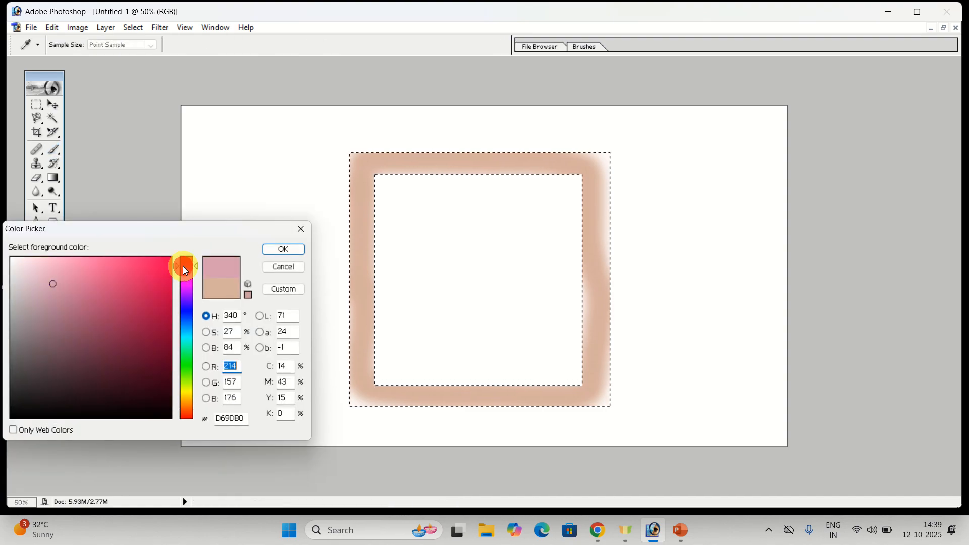
pyautogui.click(153, 265)
pyautogui.click(283, 249)
# - Paint over all four sides of the frame selection with the pinkish-red brush
pyautogui.press('b')
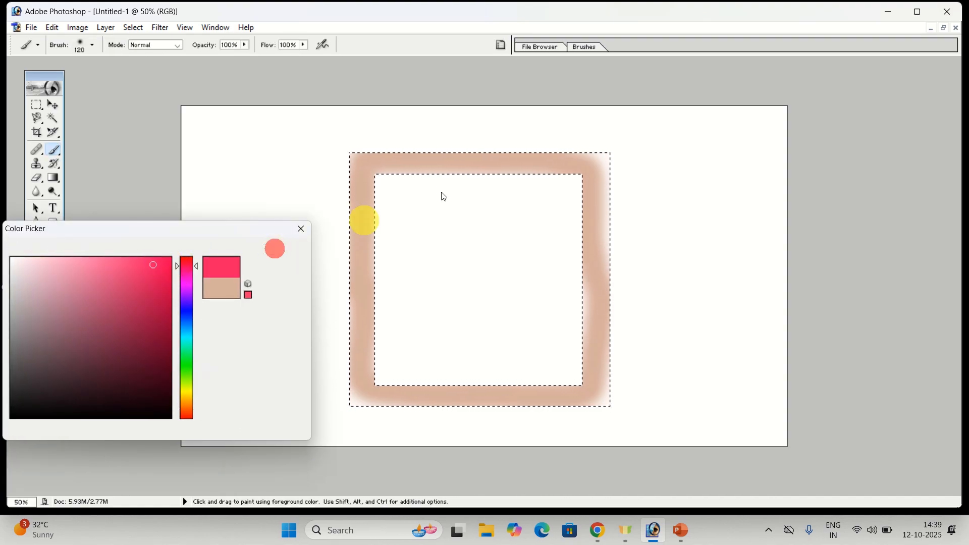
pyautogui.moveTo(370, 167); pyautogui.dragTo(367, 217)
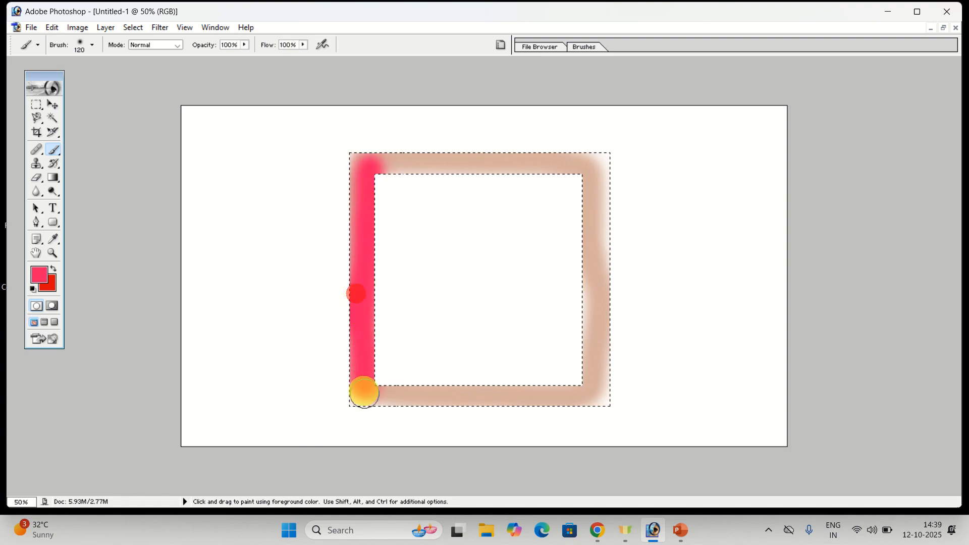
pyautogui.moveTo(345, 388); pyautogui.dragTo(325, 370)
pyautogui.click(261, 203)
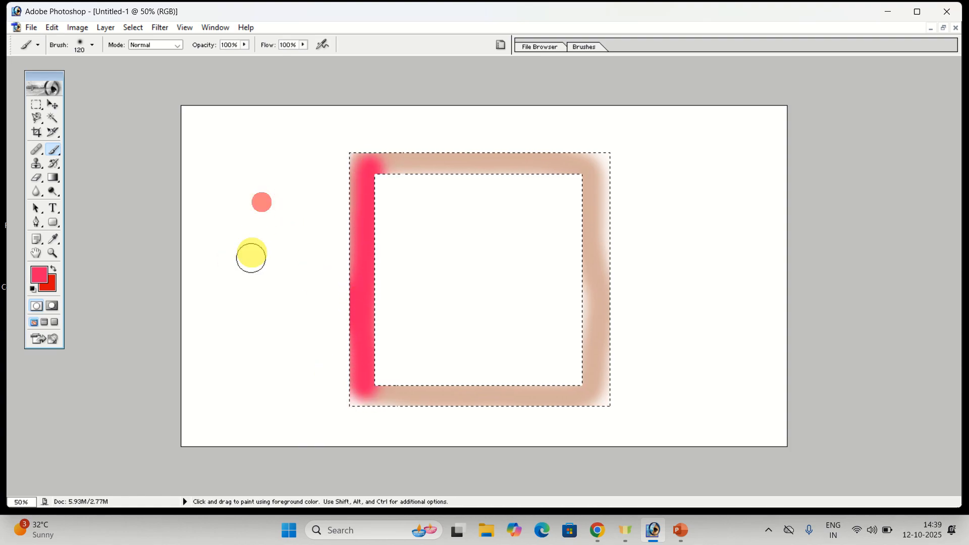
pyautogui.click(363, 198)
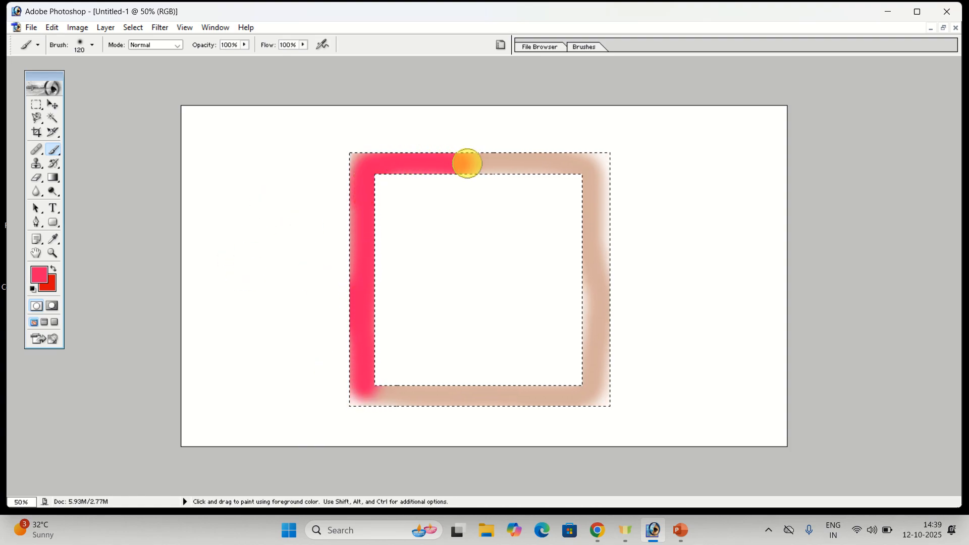
pyautogui.moveTo(591, 165); pyautogui.dragTo(603, 182)
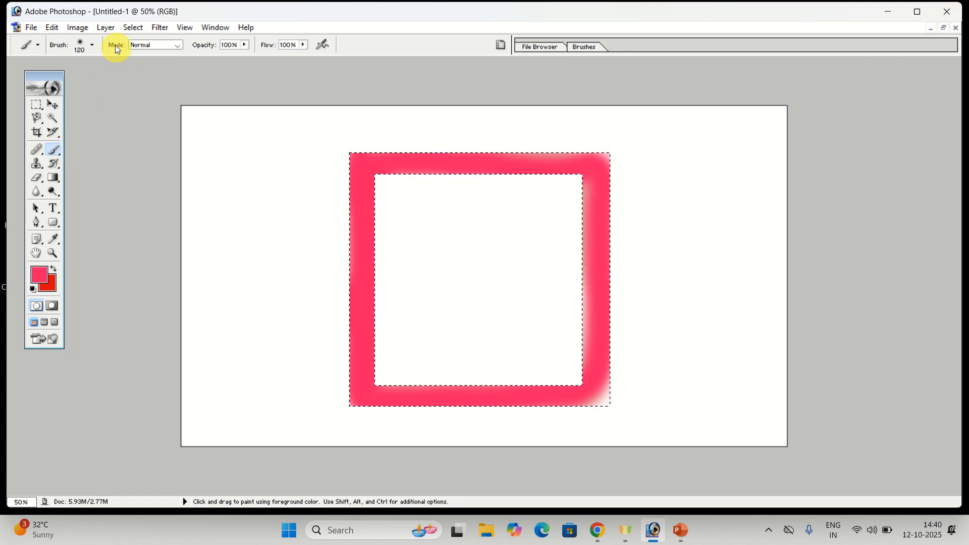
# - Choose the textured 39 px brush preset and undo a test dab made inside the frame's opening
pyautogui.click(92, 46)
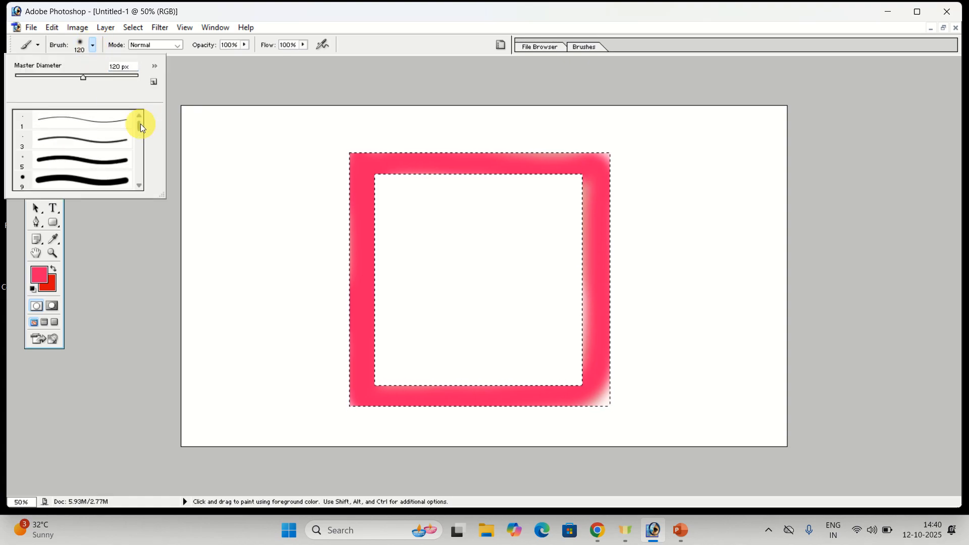
pyautogui.moveTo(140, 125)
pyautogui.mouseDown()
pyautogui.moveTo(141, 158)
pyautogui.moveTo(134, 145)
pyautogui.mouseUp()
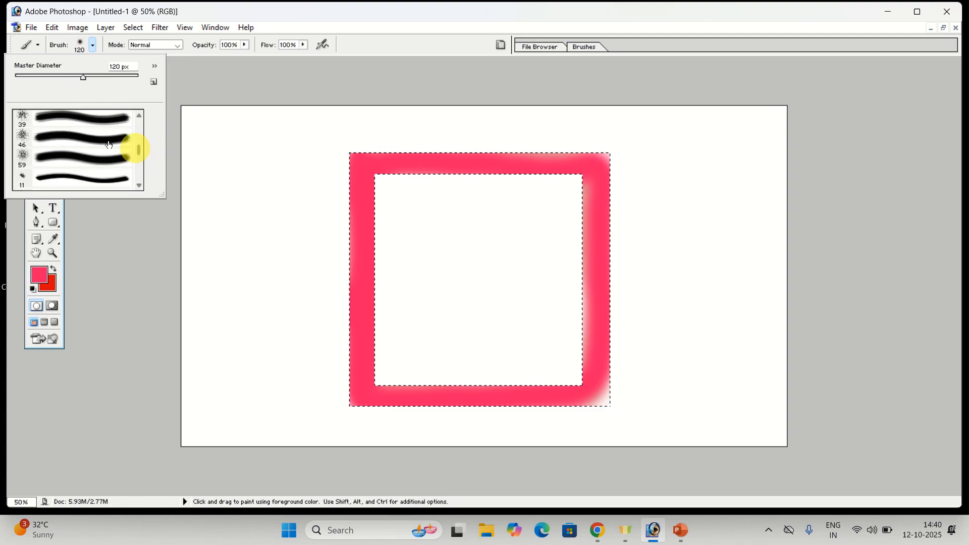
pyautogui.click(31, 115)
pyautogui.doubleClick(22, 121)
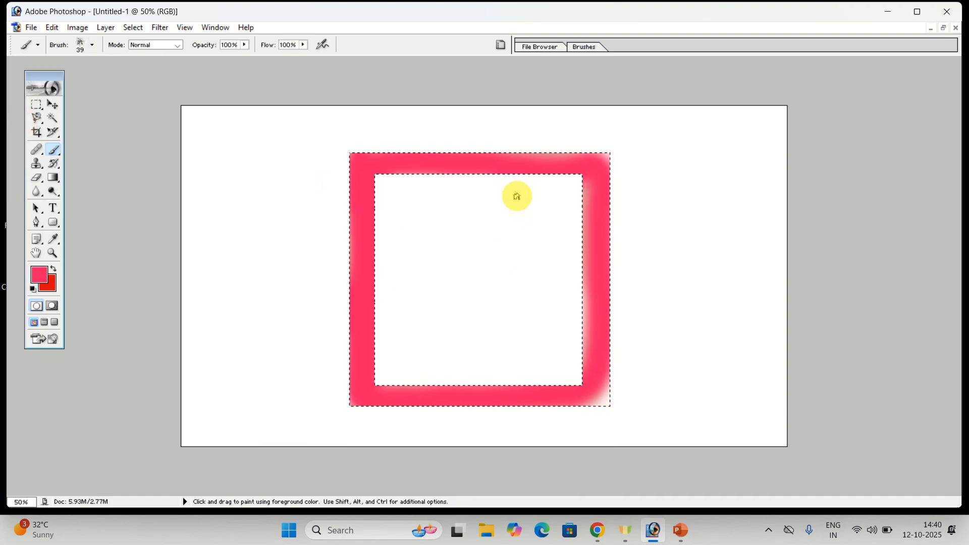
pyautogui.click(496, 208)
pyautogui.hotkey('ctrl', 'z')
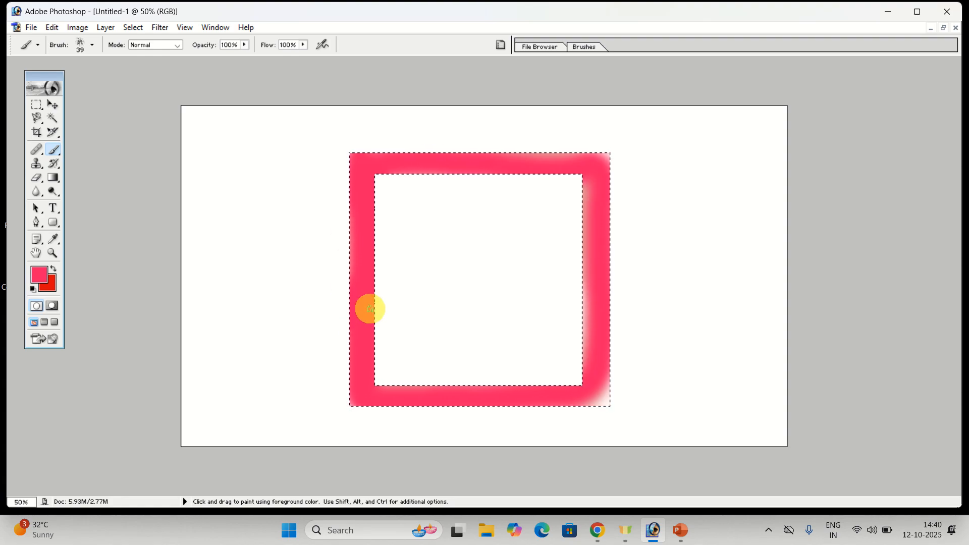
# - Deselect the frame and paint two crossing diagonal strokes on the blank area to its left
pyautogui.hotkey('ctrl', 'd')
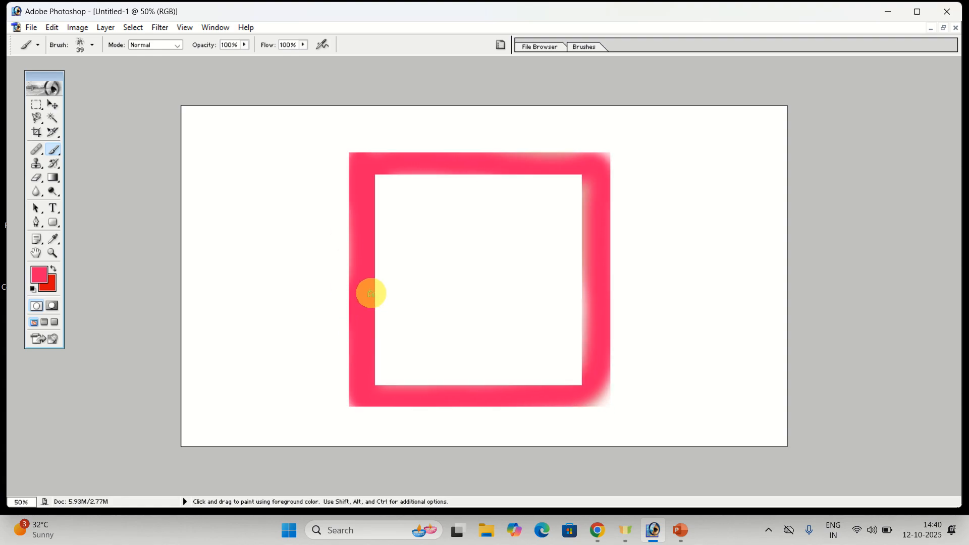
pyautogui.moveTo(232, 156); pyautogui.dragTo(286, 312)
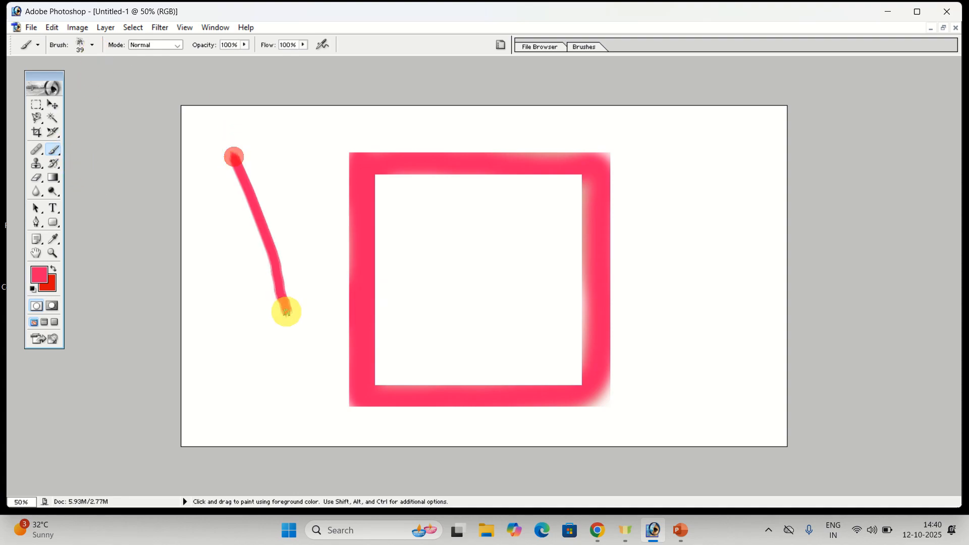
pyautogui.moveTo(311, 180); pyautogui.dragTo(259, 332)
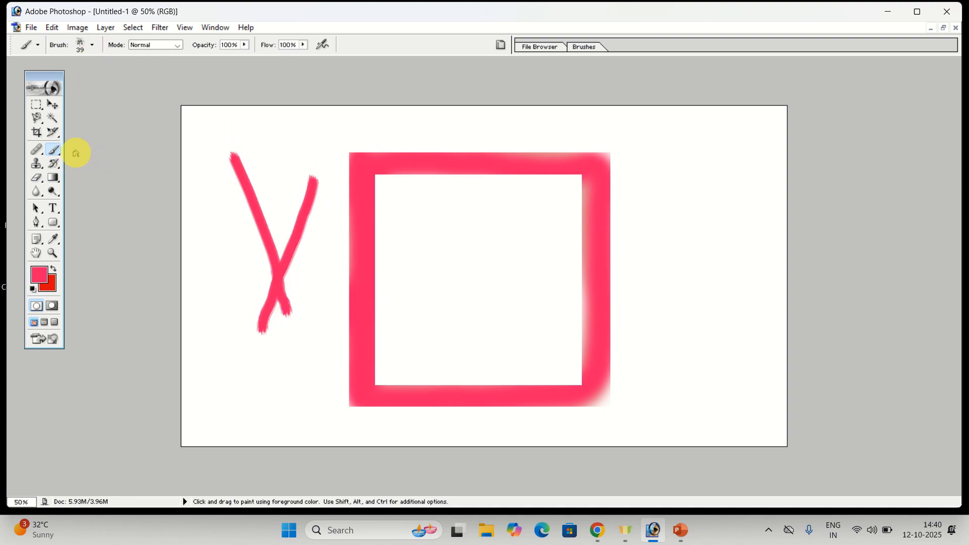
# - Draw thin freehand lines around the crossed strokes and a looping figure right of the frame with the 1 px Pencil tool
pyautogui.click(54, 151)
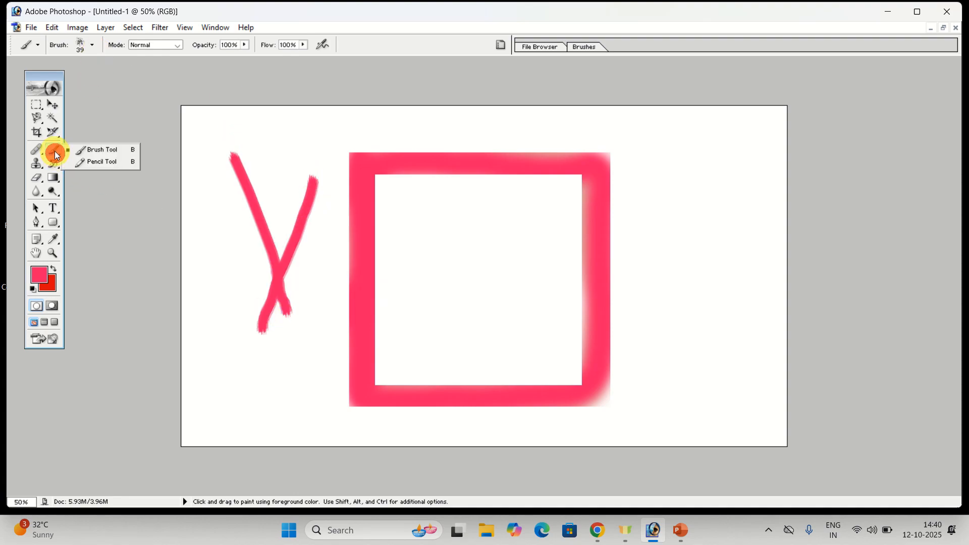
pyautogui.click(111, 163)
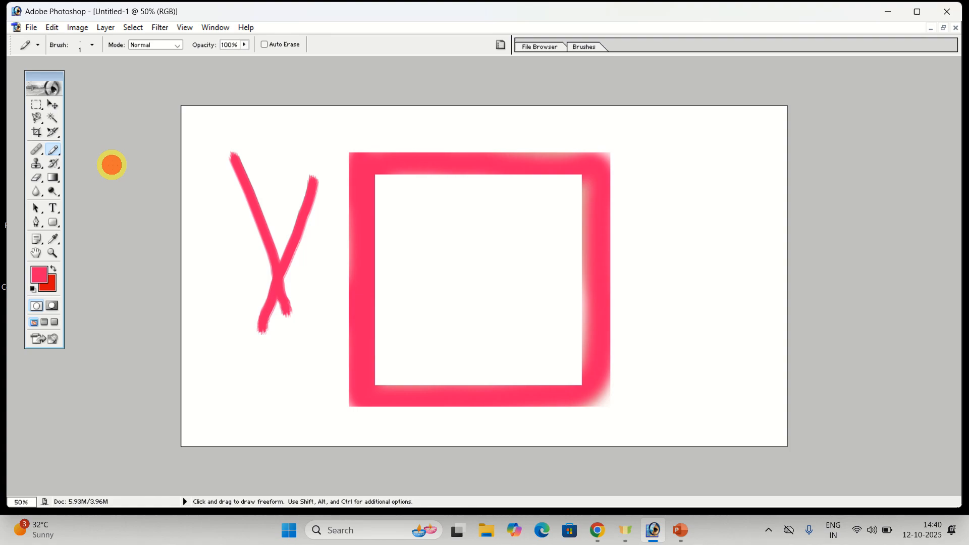
pyautogui.moveTo(313, 129)
pyautogui.mouseDown()
pyautogui.moveTo(284, 201)
pyautogui.moveTo(331, 140)
pyautogui.moveTo(321, 278)
pyautogui.mouseUp()
pyautogui.moveTo(231, 247)
pyautogui.mouseDown()
pyautogui.moveTo(231, 340)
pyautogui.moveTo(259, 387)
pyautogui.moveTo(295, 358)
pyautogui.moveTo(305, 326)
pyautogui.moveTo(233, 206)
pyautogui.moveTo(222, 232)
pyautogui.moveTo(232, 267)
pyautogui.mouseUp()
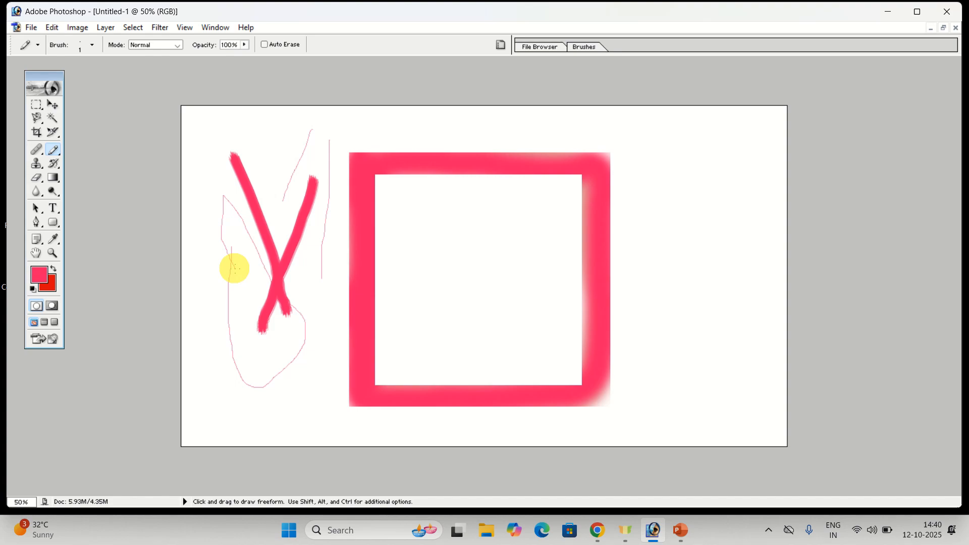
pyautogui.moveTo(705, 172)
pyautogui.mouseDown()
pyautogui.moveTo(679, 262)
pyautogui.moveTo(729, 282)
pyautogui.moveTo(744, 253)
pyautogui.moveTo(656, 180)
pyautogui.moveTo(673, 148)
pyautogui.moveTo(722, 160)
pyautogui.moveTo(650, 259)
pyautogui.moveTo(662, 312)
pyautogui.moveTo(699, 334)
pyautogui.moveTo(771, 281)
pyautogui.moveTo(760, 242)
pyautogui.moveTo(722, 216)
pyautogui.mouseUp()
# - Switch to the Move tool
pyautogui.click(50, 151)
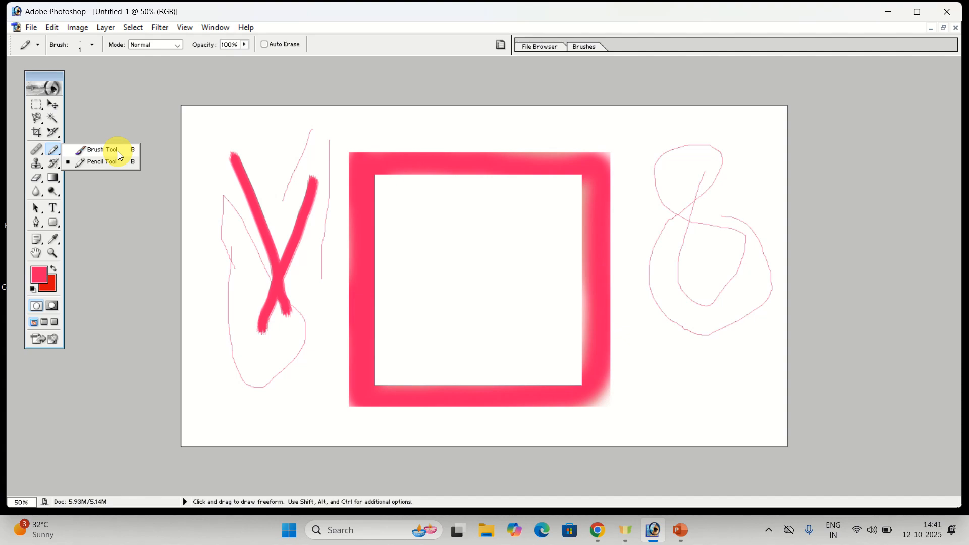
pyautogui.click(53, 104)
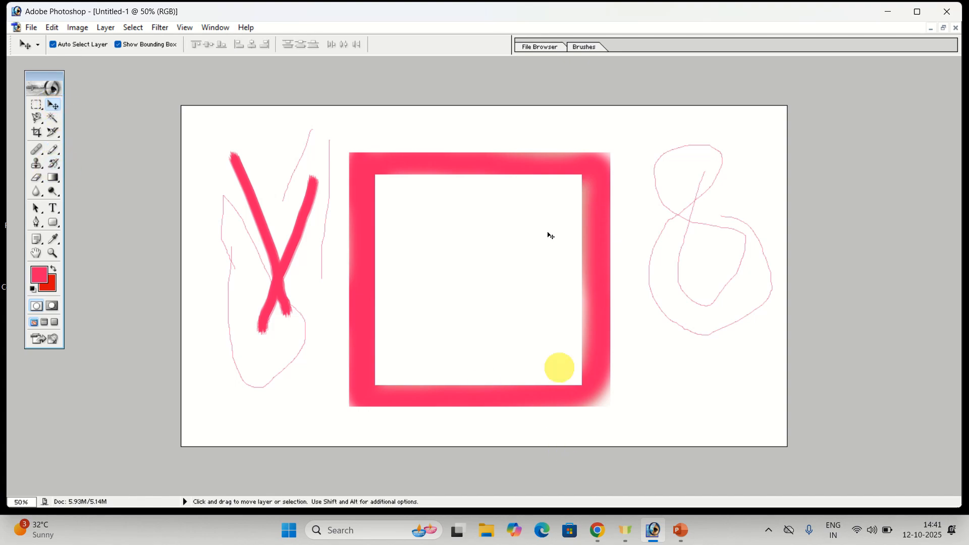
pyautogui.moveTo(554, 4)
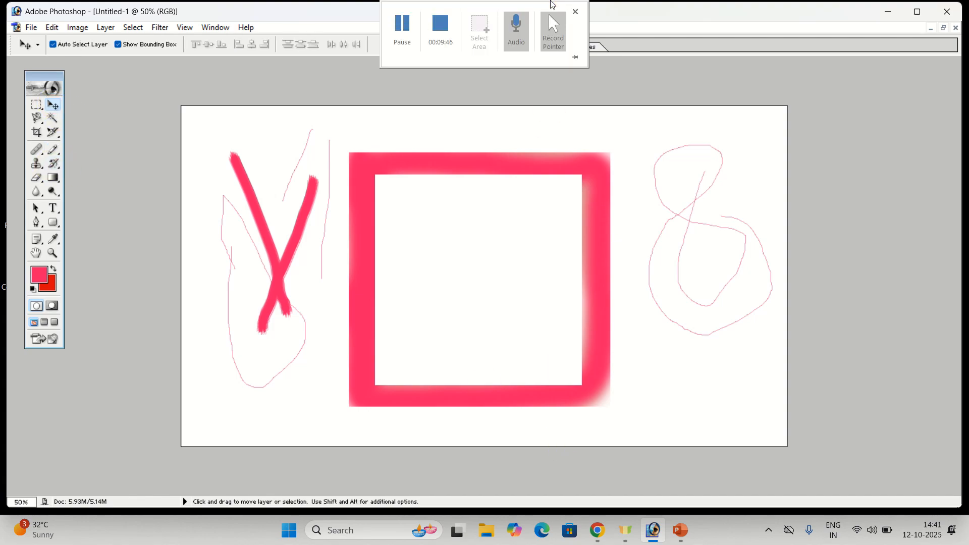